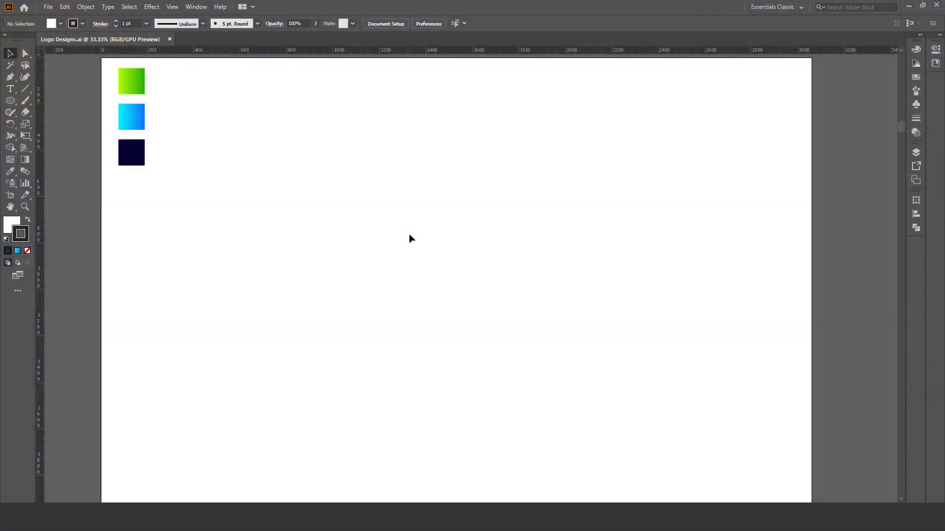
- Add a large Agency FB letter P and move it near the artboard centre
left_click_drag(15, 94, 57, 94)
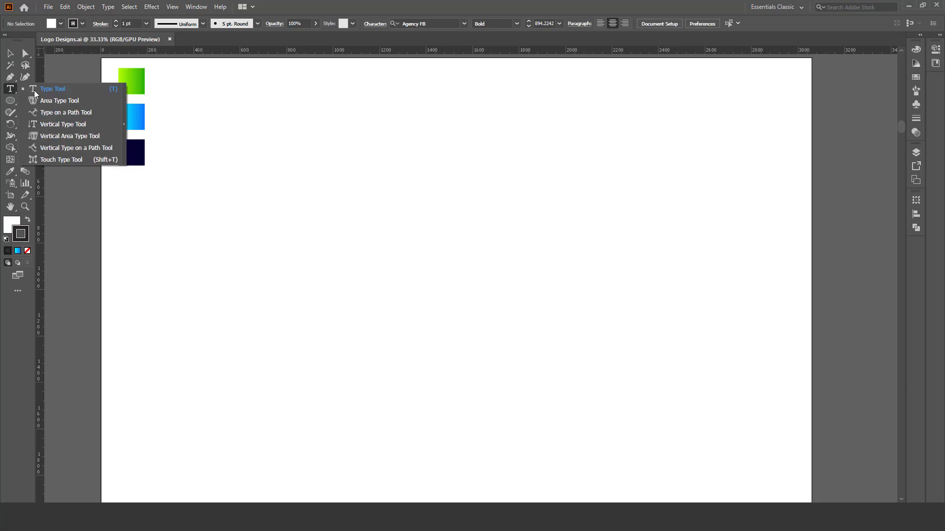
left_click(64, 89)
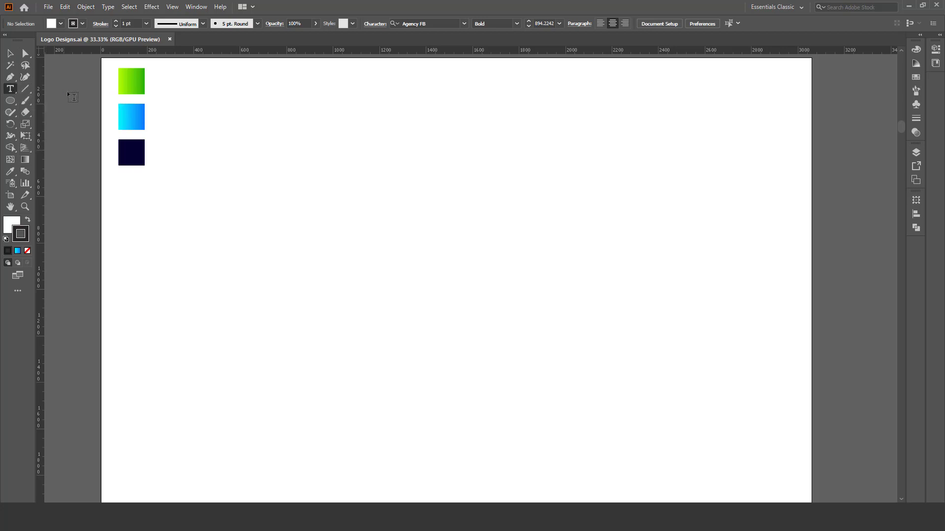
left_click(403, 256)
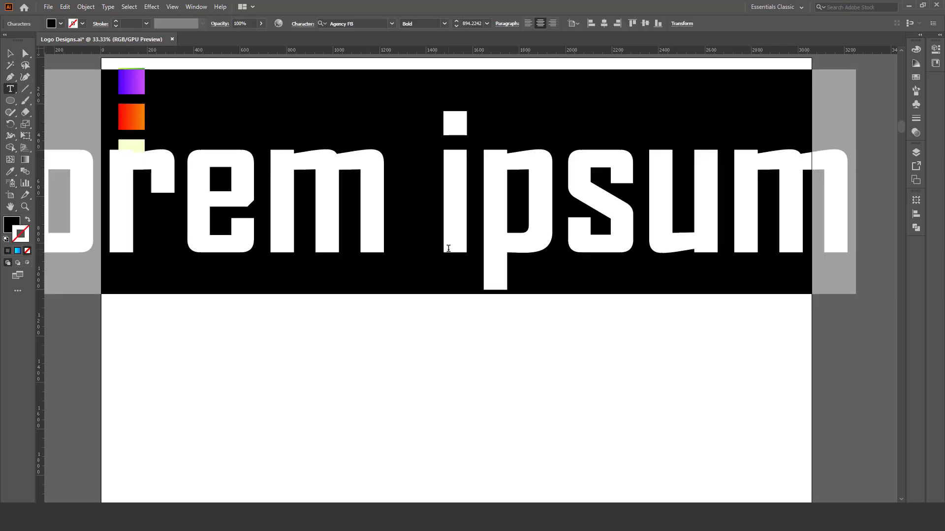
type("p")
key("Escape")
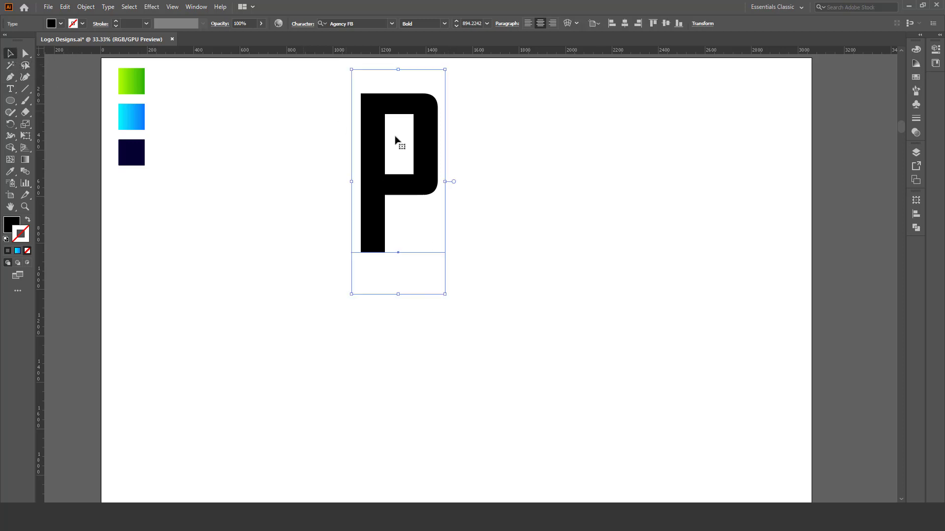
left_click_drag(423, 206, 440, 306)
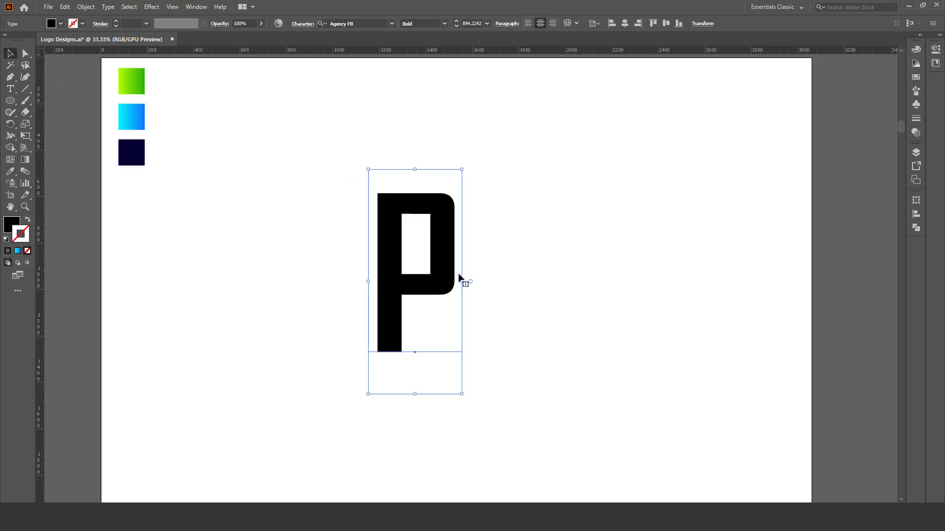
- Replace the P's Agency FB font with BankGothic Bold in the Character panel
left_click(466, 274)
key("ctrl+t")
left_click(465, 275)
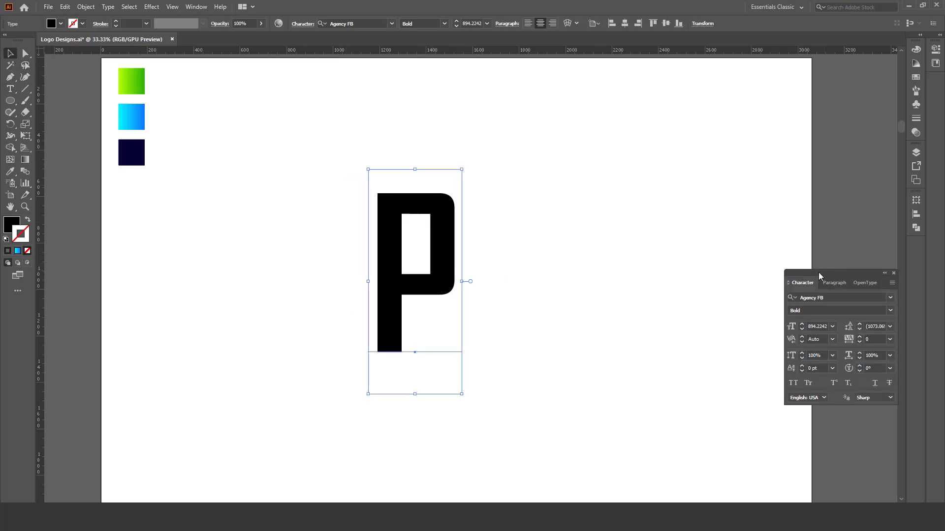
left_click_drag(804, 273, 587, 147)
left_click(625, 172)
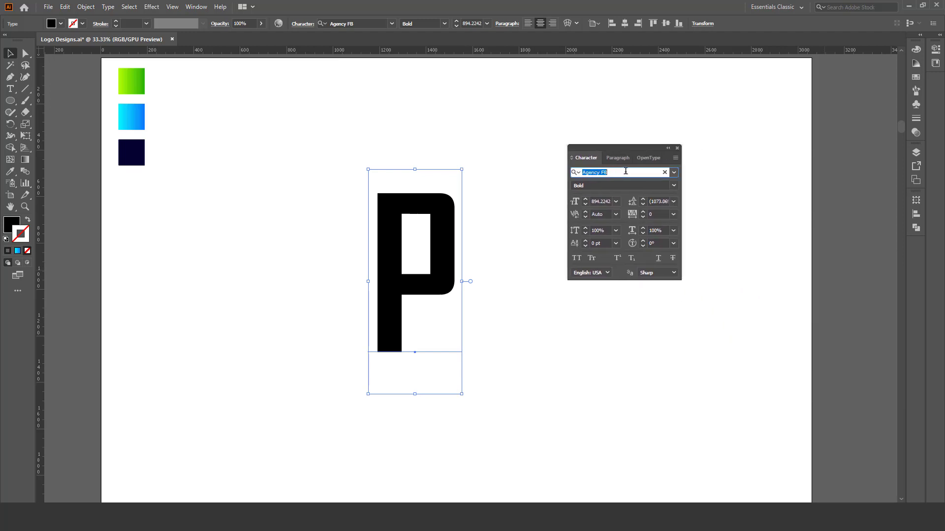
key("BackSpace")
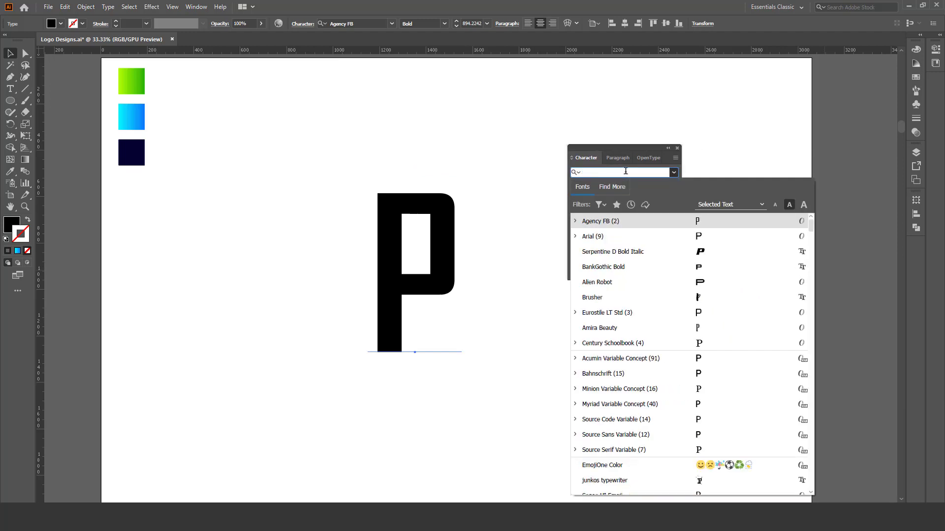
type("bank")
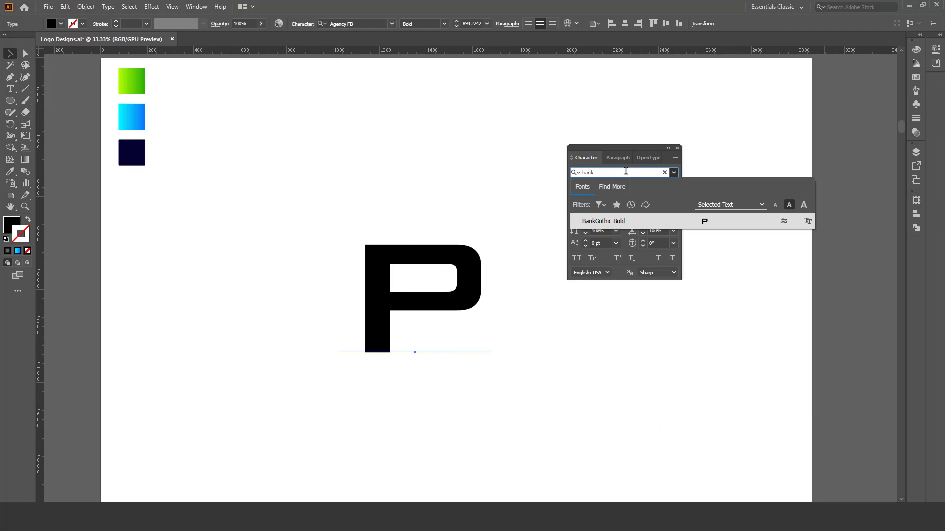
key("Return")
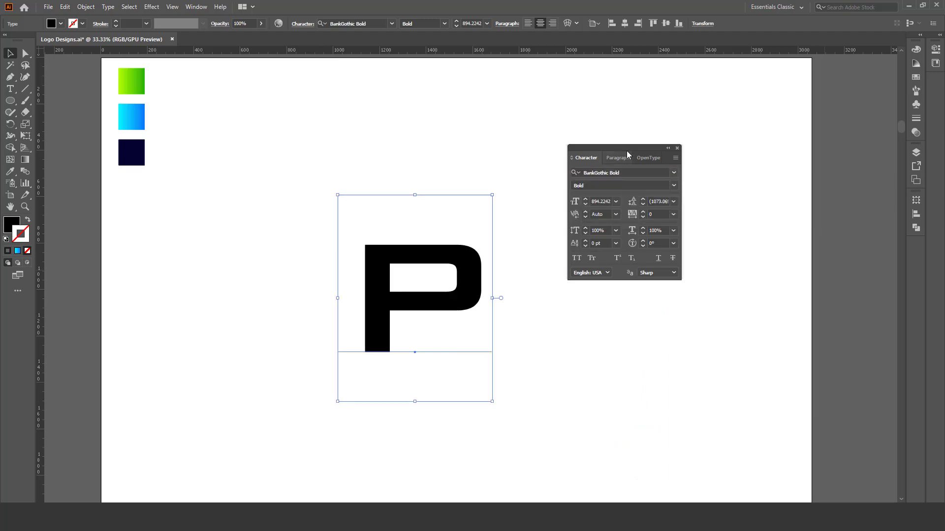
mouse_move(629, 146)
left_mouse_down()
mouse_move(671, 156)
mouse_move(756, 150)
left_mouse_up()
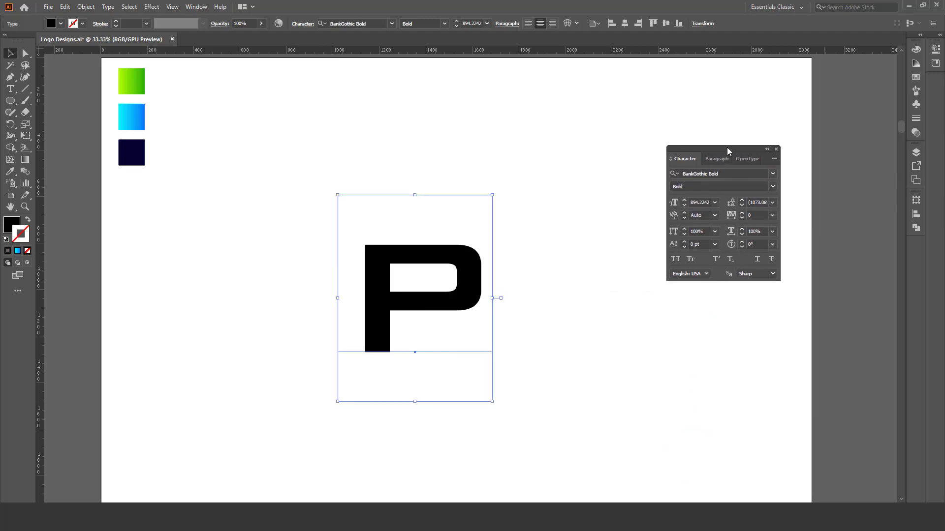
- Convert the P to outlines, enlarge it, and move it to the artboard's left
right_click(472, 270)
left_click(522, 338)
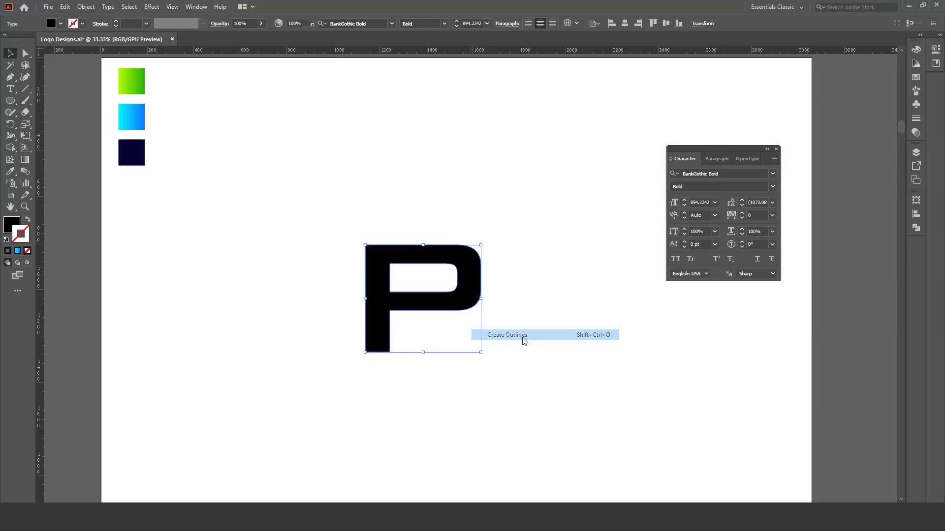
left_click_drag(482, 245, 511, 218)
left_click_drag(477, 253, 263, 253)
left_click_drag(10, 101, 62, 133)
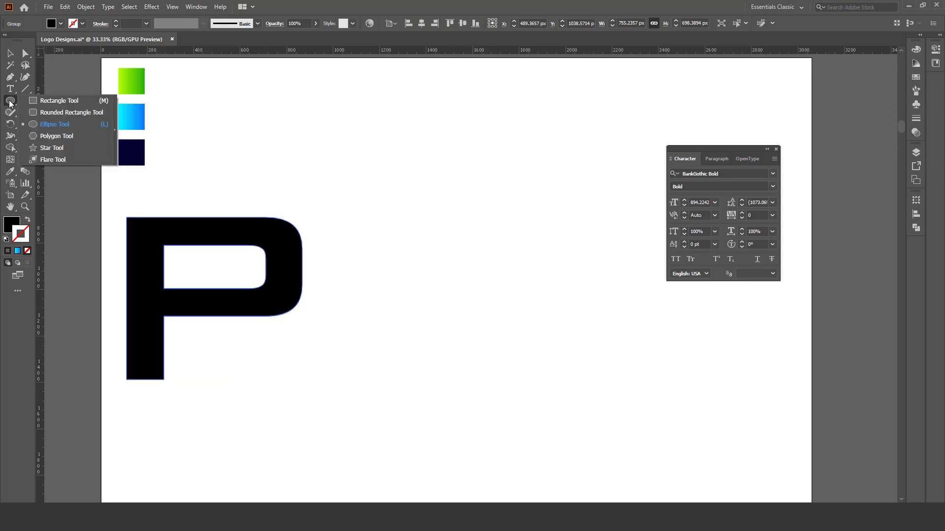
- Draw a black circle centred on the artboard, enlarge it, and send it behind the P
left_click(66, 124)
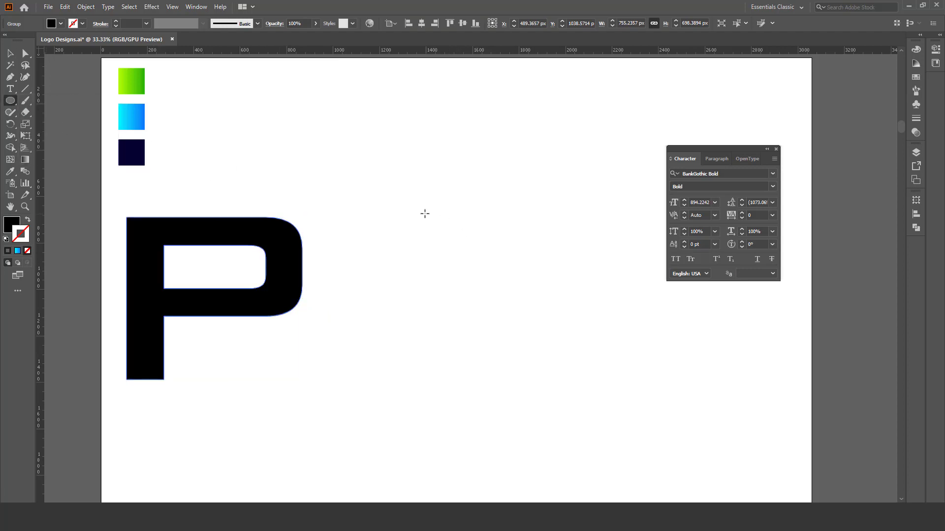
left_click_drag(397, 203, 572, 376)
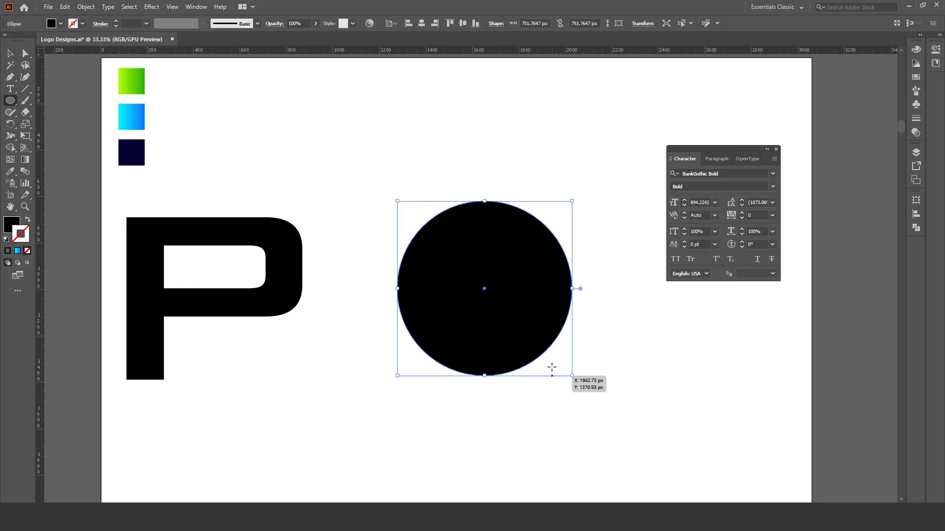
left_click(11, 54)
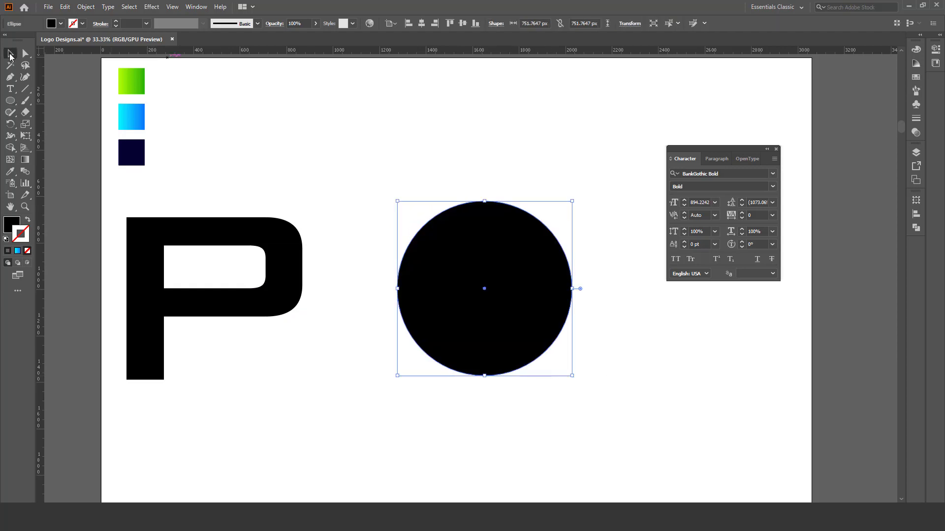
left_click(421, 24)
left_click(463, 23)
left_click_drag(546, 194, 559, 178)
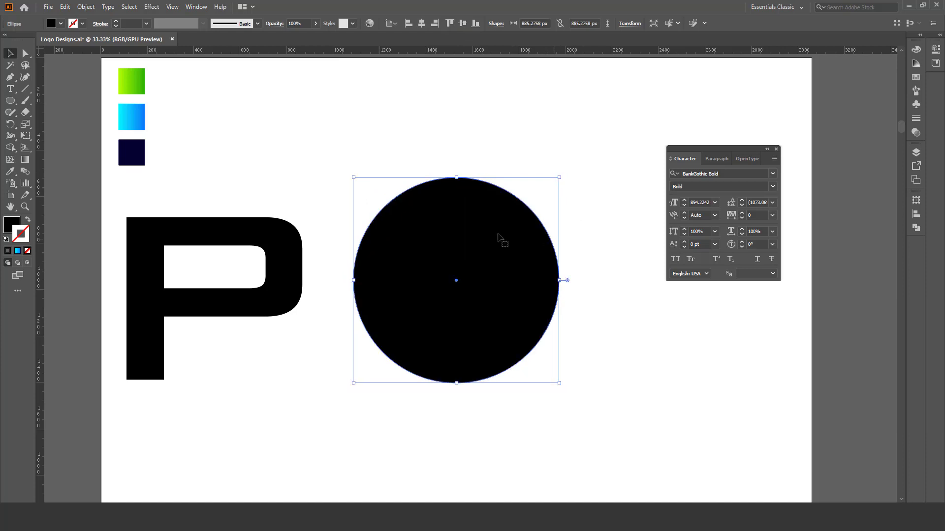
right_click(469, 213)
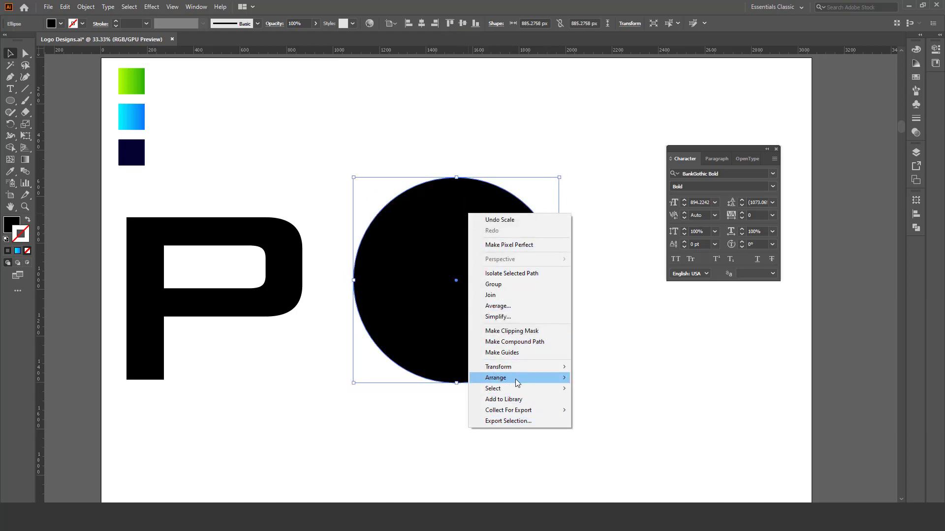
mouse_move(497, 378)
left_click(597, 410)
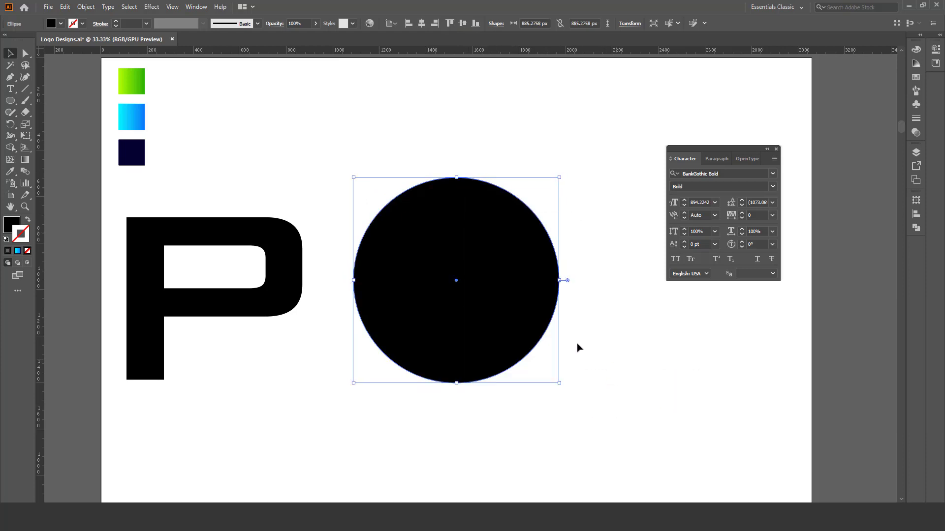
- Move the P onto the circle, fill it white, then centre and shrink it
left_click_drag(274, 239, 523, 256)
left_click(10, 172)
left_click(167, 176)
left_click(8, 54)
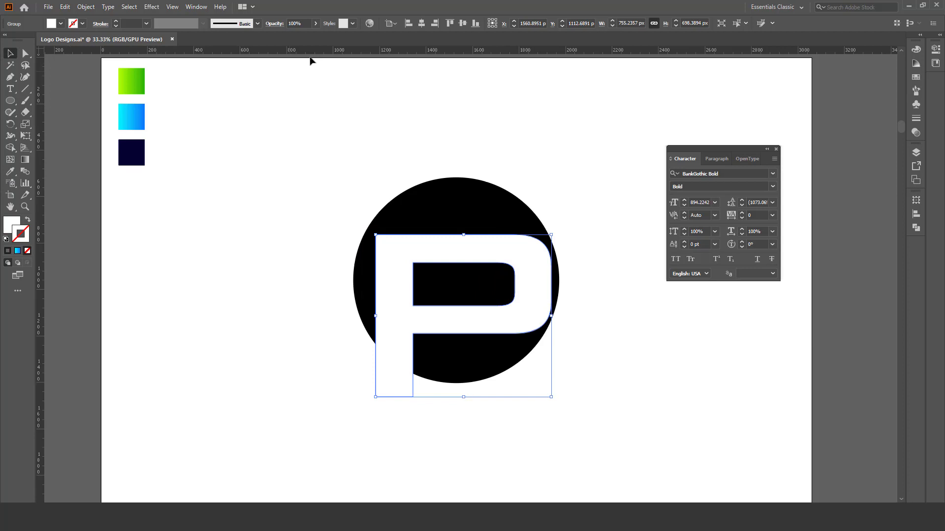
left_click(426, 25)
left_click(463, 24)
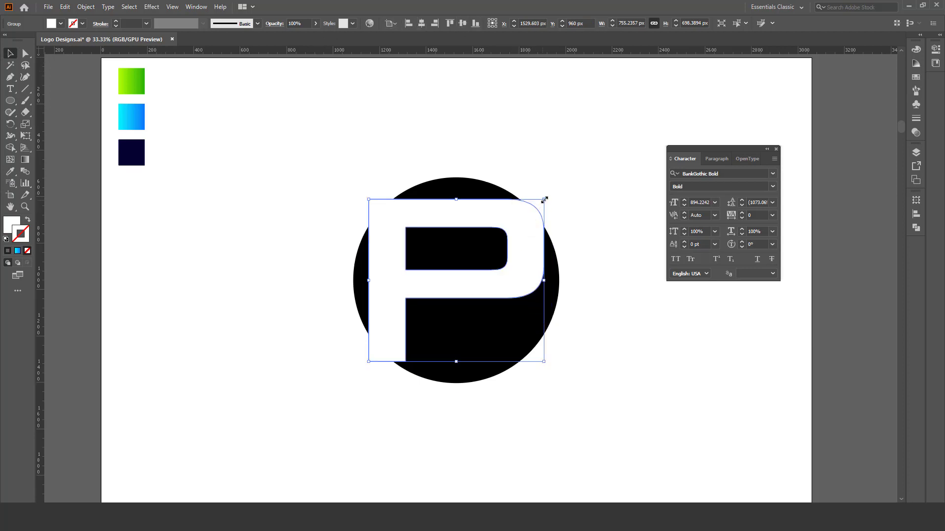
mouse_move(545, 199)
left_mouse_down()
mouse_move(516, 234)
mouse_move(527, 228)
left_mouse_up()
- Fine-tune the P's size, then move it back left of the circle and make it black
key("z")
left_click_drag(505, 325, 485, 291)
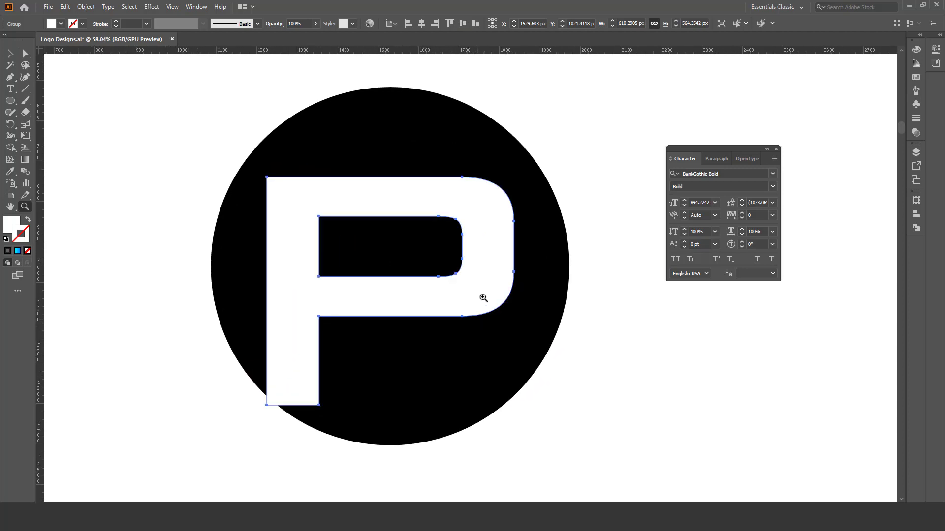
key("v")
mouse_move(514, 177)
left_mouse_down()
mouse_move(525, 161)
mouse_move(520, 168)
left_mouse_up()
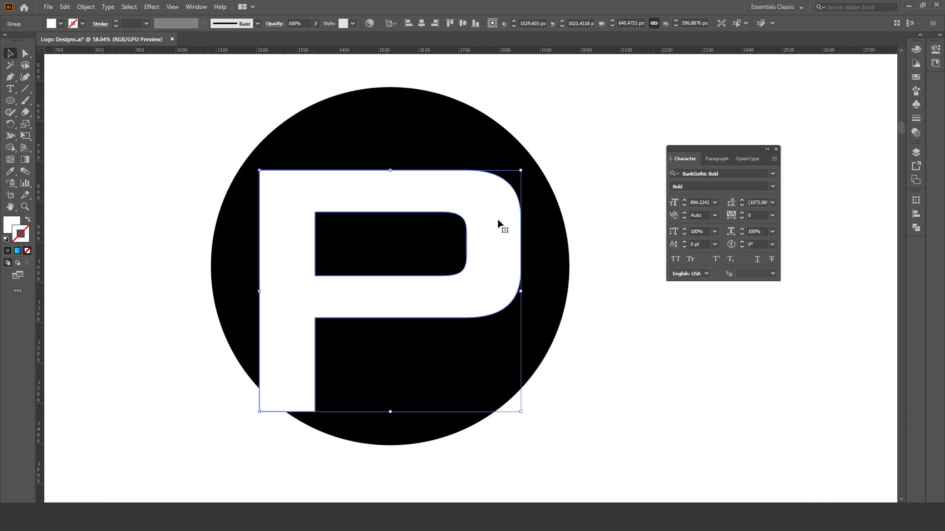
mouse_move(498, 225)
left_mouse_down()
mouse_move(470, 217)
mouse_move(492, 234)
left_mouse_up()
key("v")
left_click_drag(420, 191, 186, 191)
key("i")
- Pull the P's right-side anchor points inward to narrow its bowl
left_click(251, 192)
key("v")
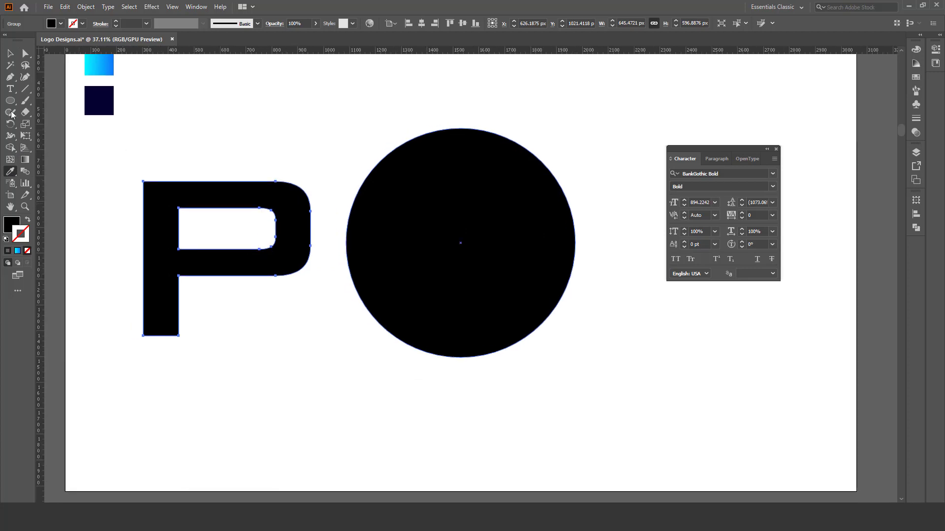
left_click(25, 53)
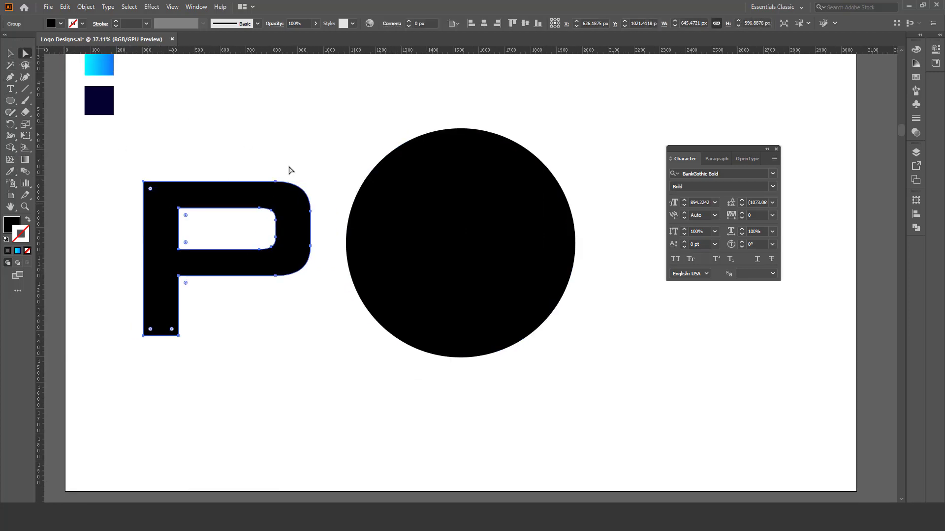
mouse_move(327, 161)
left_mouse_down()
mouse_move(260, 291)
mouse_move(253, 280)
left_mouse_up()
key("v")
left_click(283, 303)
scroll(259, 255, "down", 1)
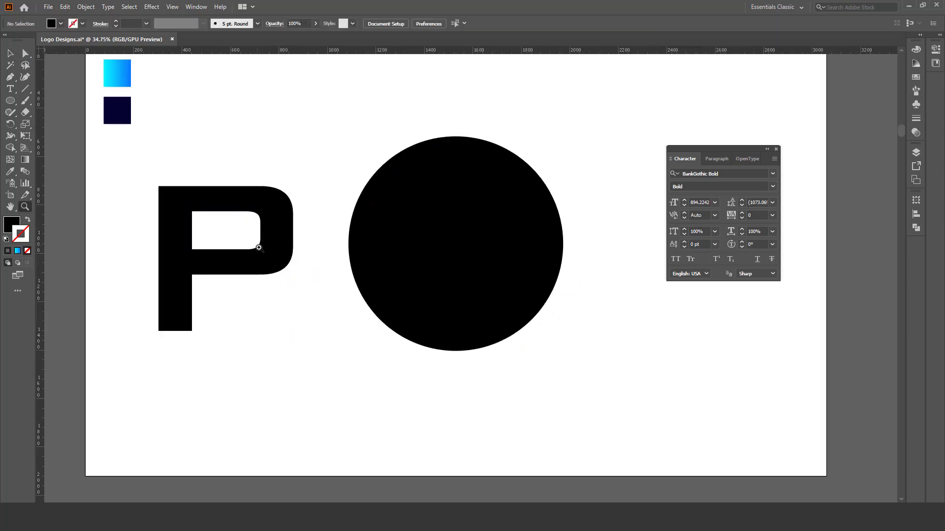
scroll(260, 250, "up", 1)
- Centre the P on the circle, fill it white, and enlarge it
key("v")
left_click_drag(297, 148, 203, 291)
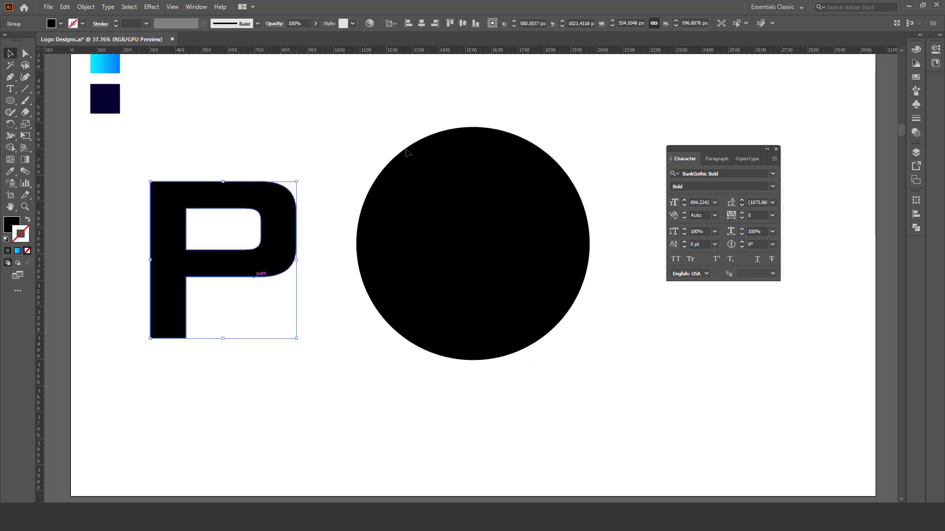
left_click(422, 23)
left_click(463, 24)
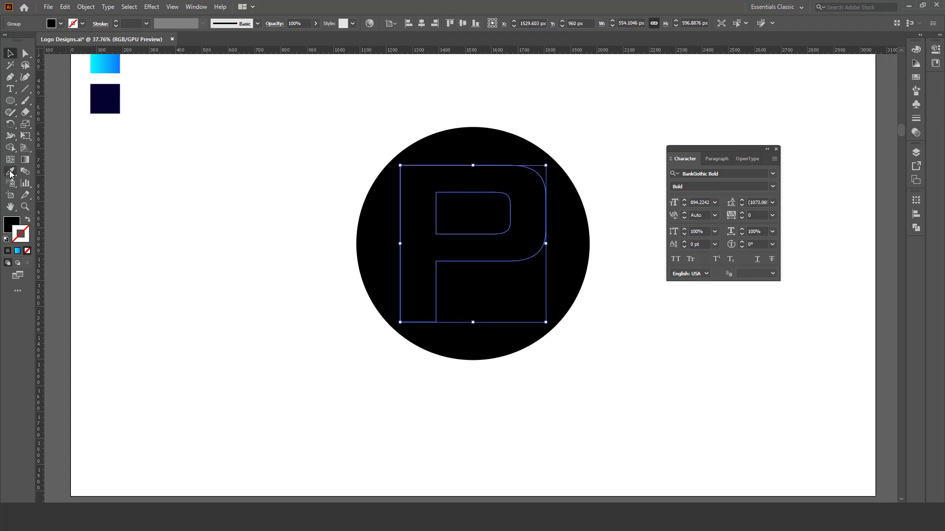
left_click(211, 156)
key("v")
mouse_move(545, 166)
left_mouse_down()
mouse_move(555, 157)
mouse_move(492, 247)
left_mouse_up()
scroll(492, 246, "right", 3)
mouse_move(372, 238)
left_mouse_down()
mouse_move(373, 250)
mouse_move(382, 233)
left_mouse_up()
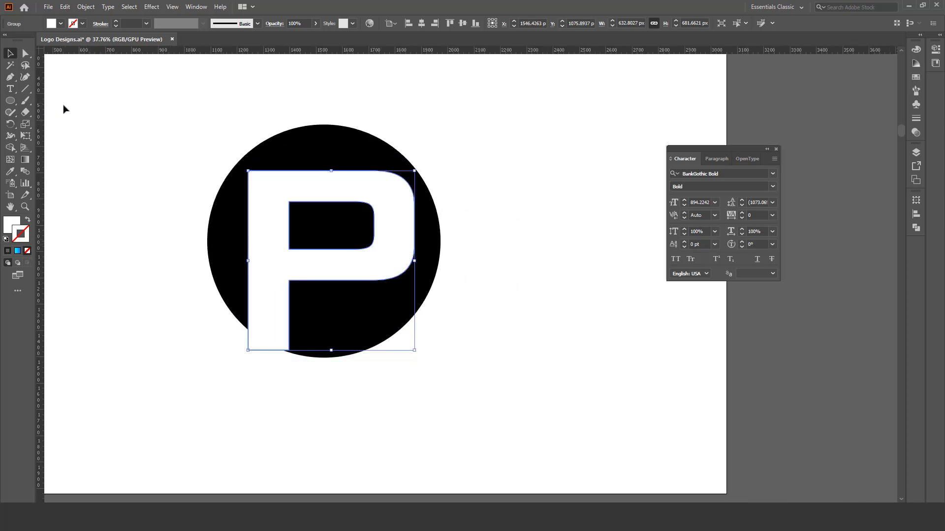
- Slant the P with the Shear tool, scale it past the circle's edge, and nudge it down
left_click(25, 126)
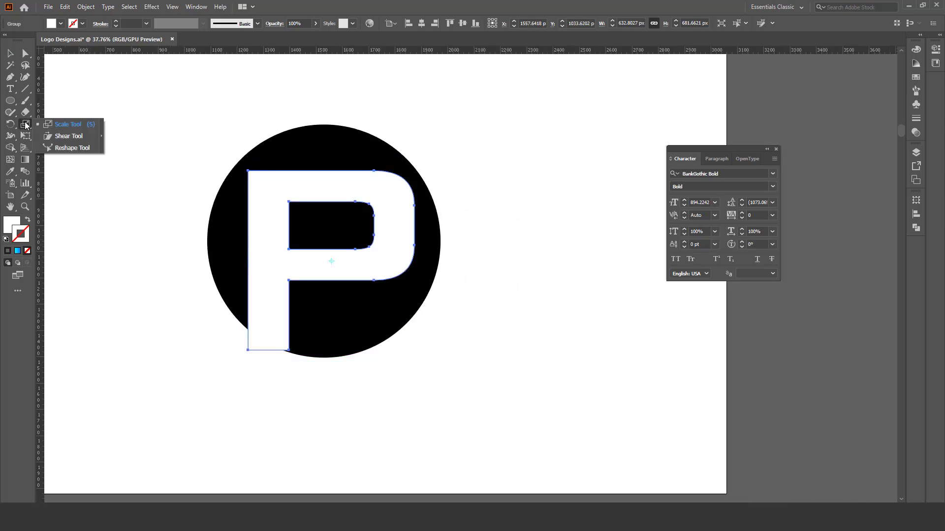
left_click(71, 137)
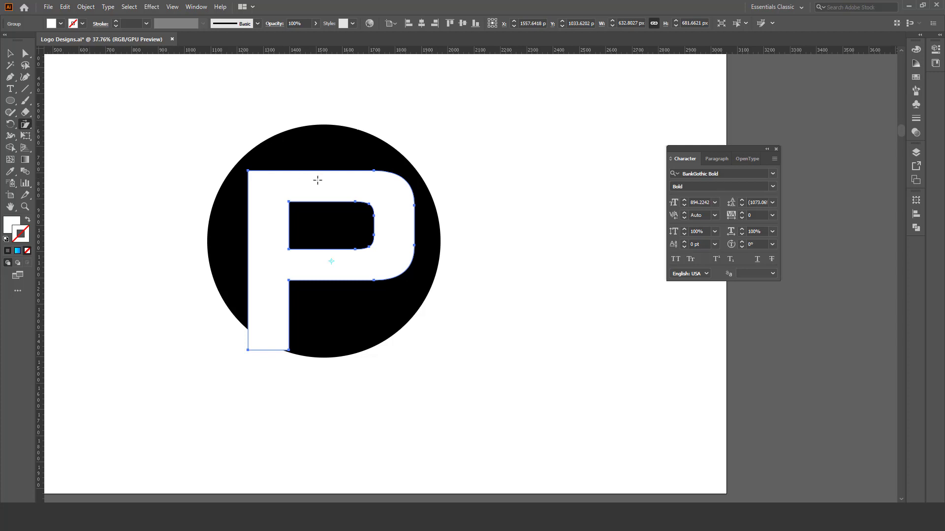
left_click_drag(324, 174, 360, 176)
left_click(11, 53)
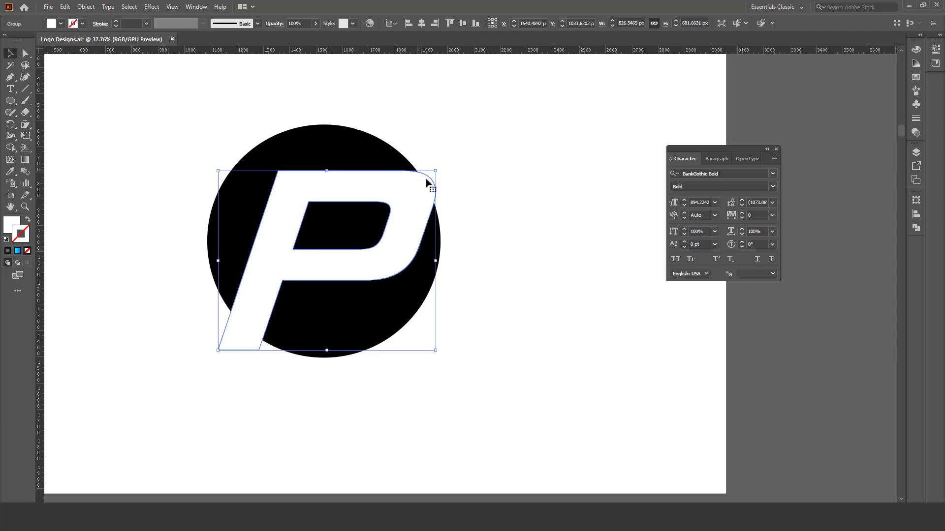
left_click_drag(438, 171, 451, 161)
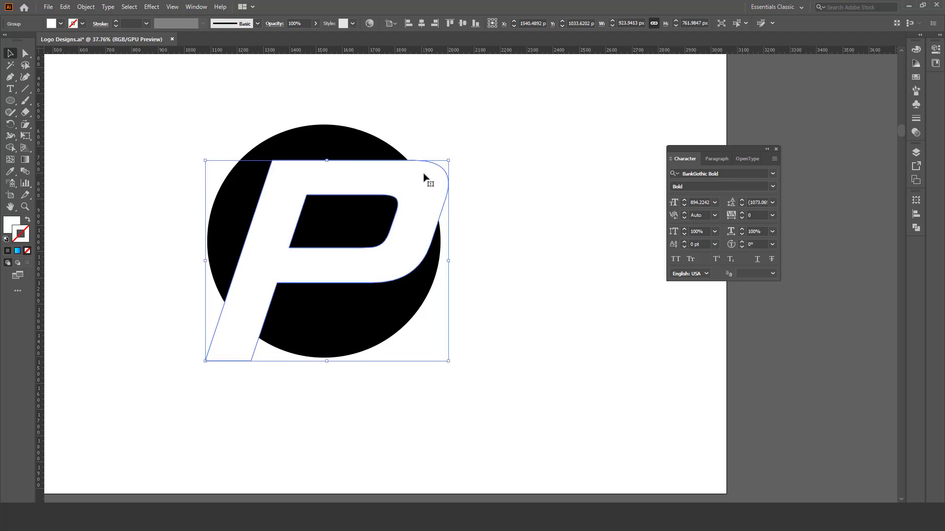
mouse_move(412, 198)
left_mouse_down()
mouse_move(410, 183)
mouse_move(415, 201)
left_mouse_up()
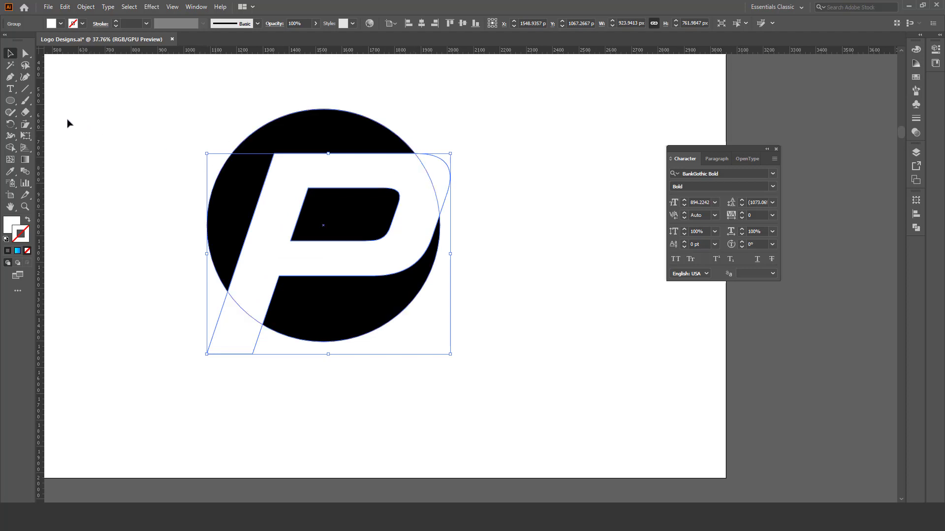
left_click_drag(11, 100, 43, 105)
- Draw a white rectangle across the P's stem, lower it slightly, and select it with the P
left_click(43, 104)
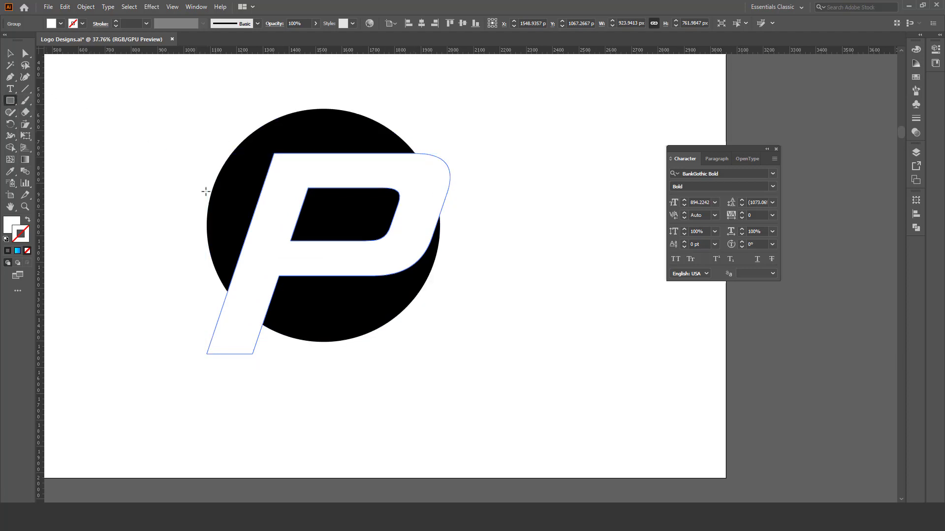
left_click_drag(314, 190, 211, 219)
key("v")
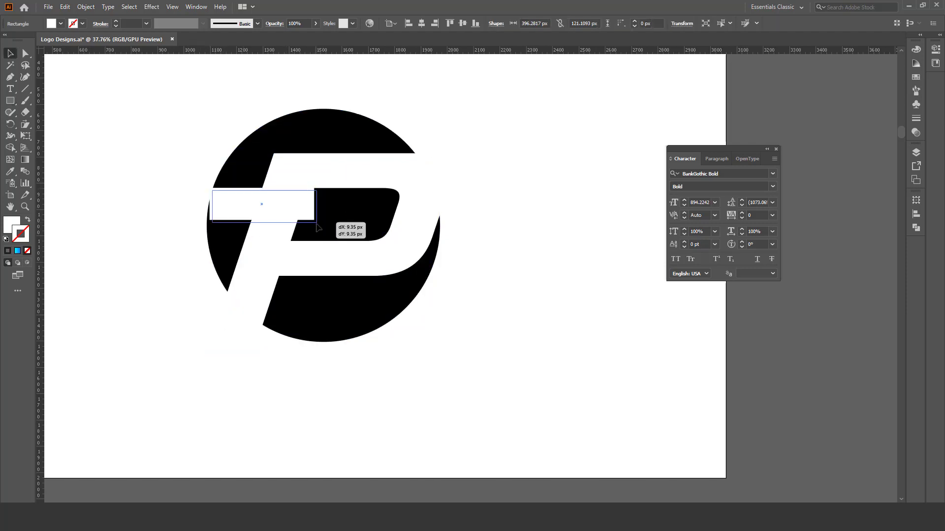
left_click_drag(294, 213, 298, 231)
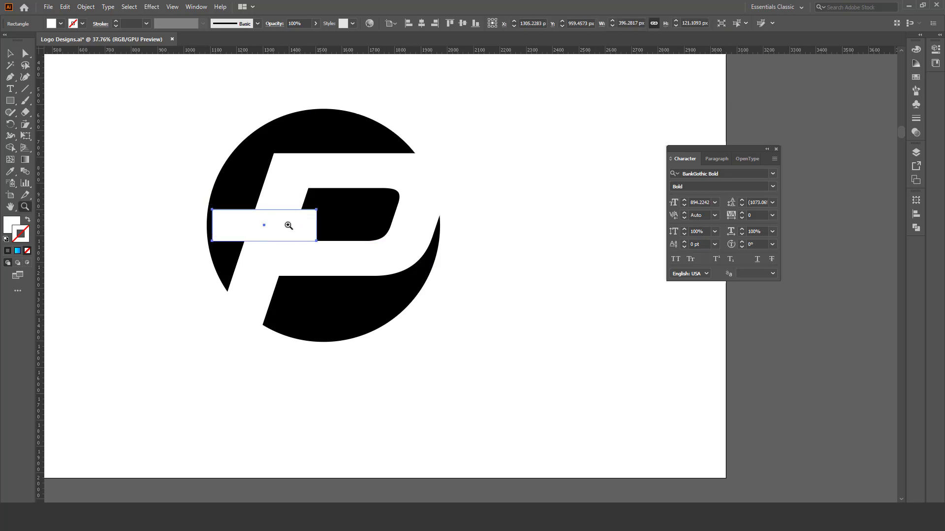
scroll(296, 233, "up", 2, "alt")
scroll(325, 255, "up", 1, "alt")
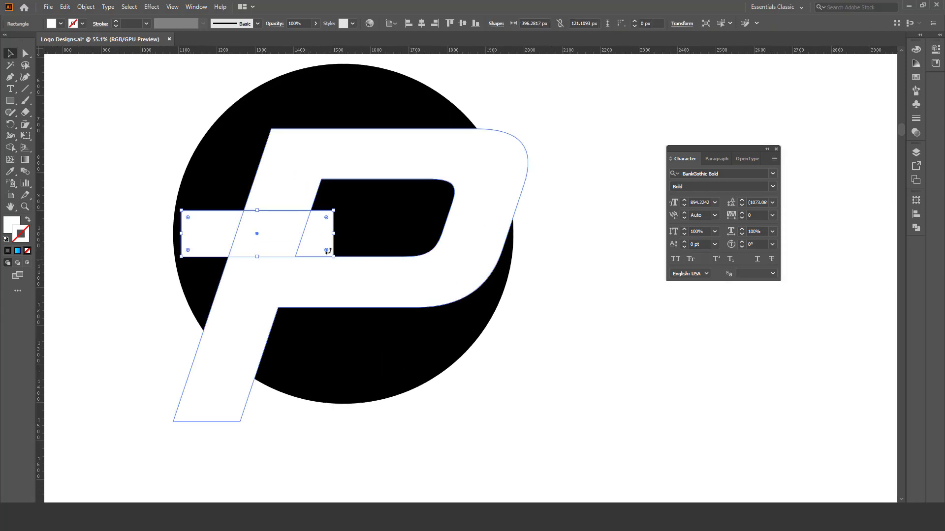
scroll(334, 236, "down", 2, "alt")
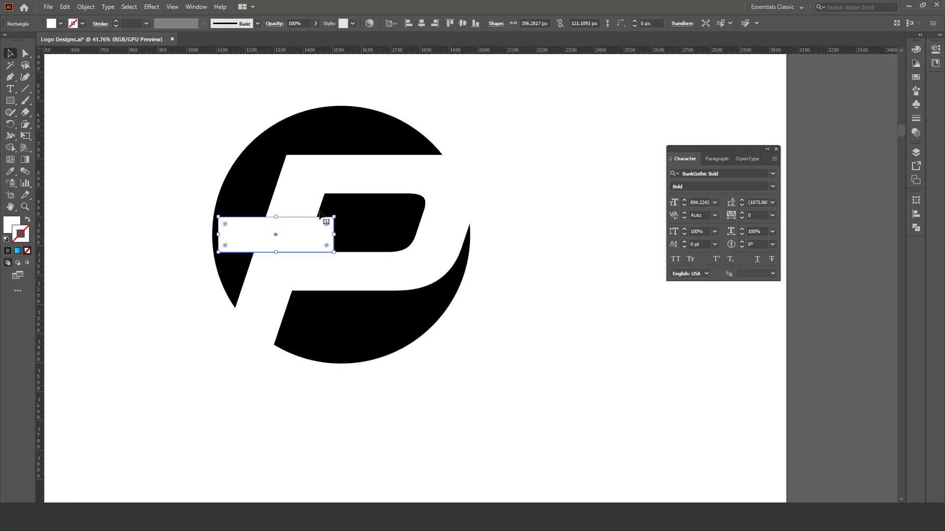
left_click(325, 172, "shift")
- Subtract the rectangle from the P using Pathfinder Minus Front, then zoom in on the logo
left_click(196, 6)
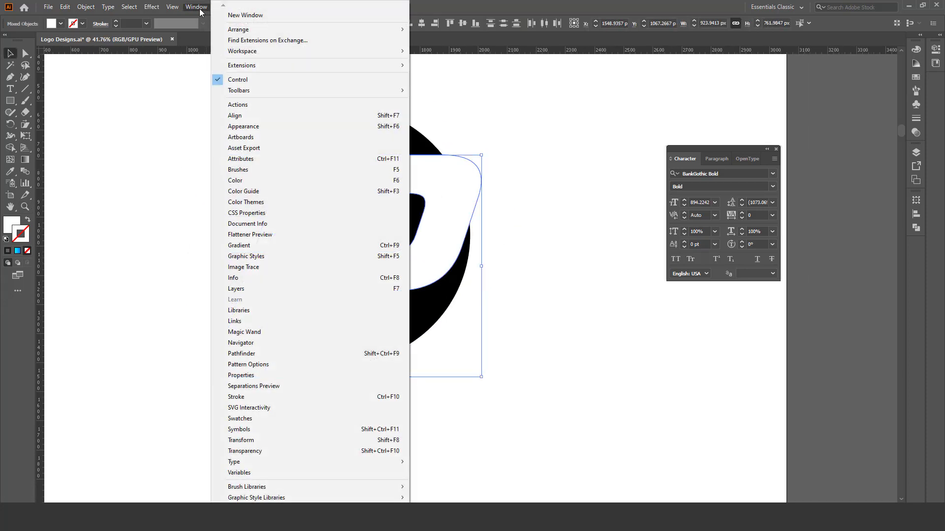
left_click(254, 354)
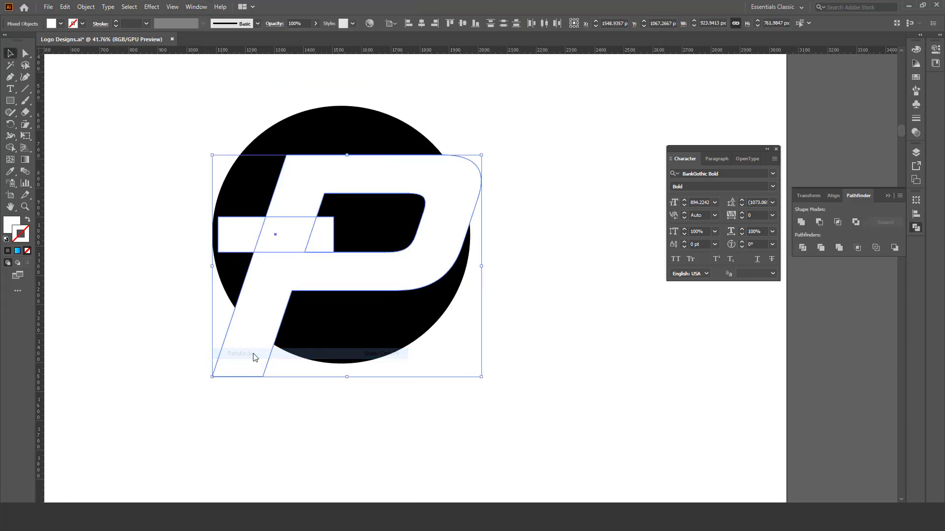
left_click(820, 224)
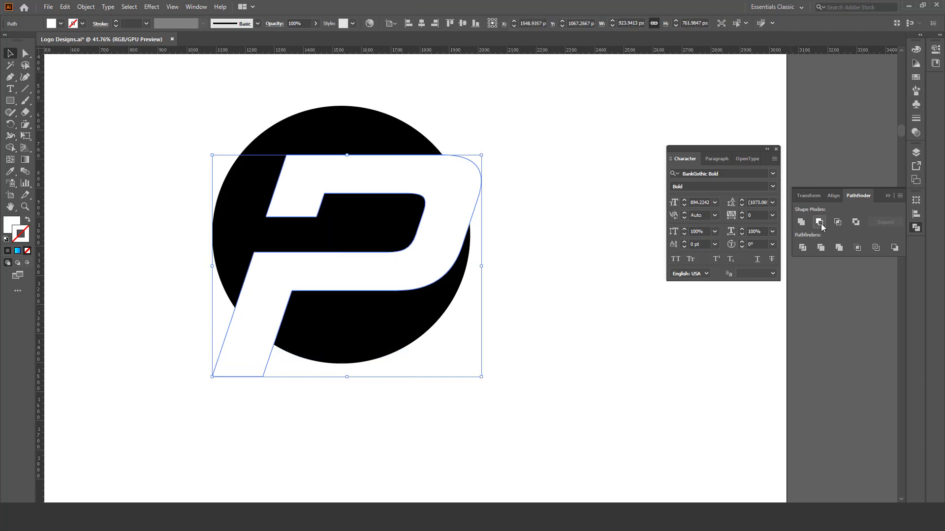
left_click(541, 351)
key("z")
left_click_drag(317, 226, 333, 244)
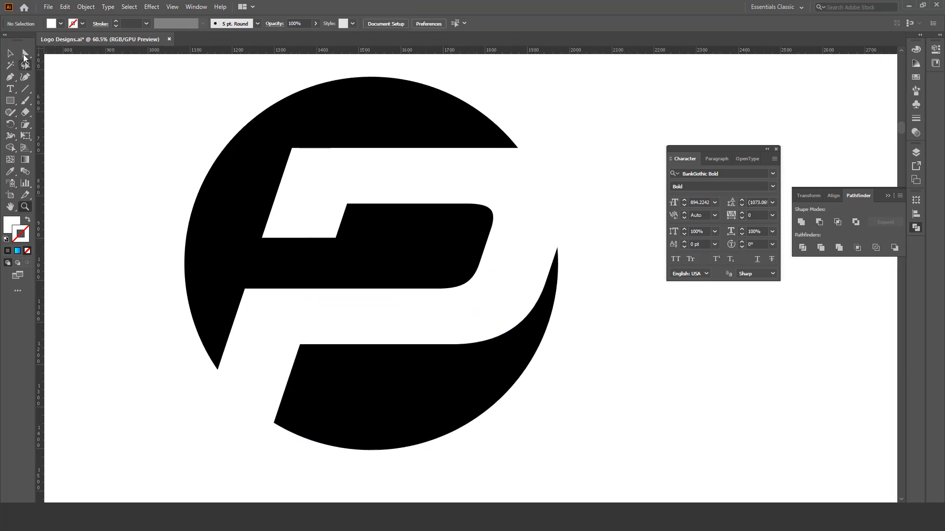
left_click(23, 54)
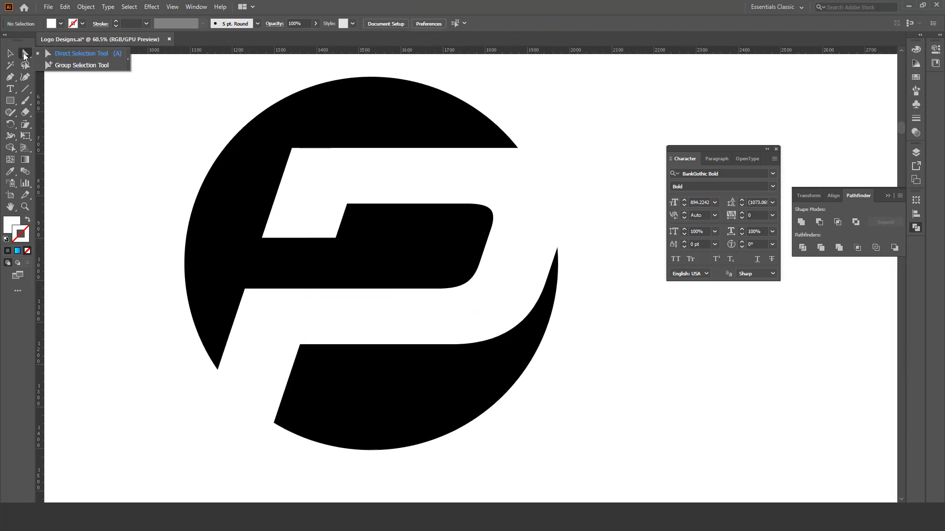
- Drag the notch's inner corner points downward to angle the cut's inner edge
left_click(336, 239)
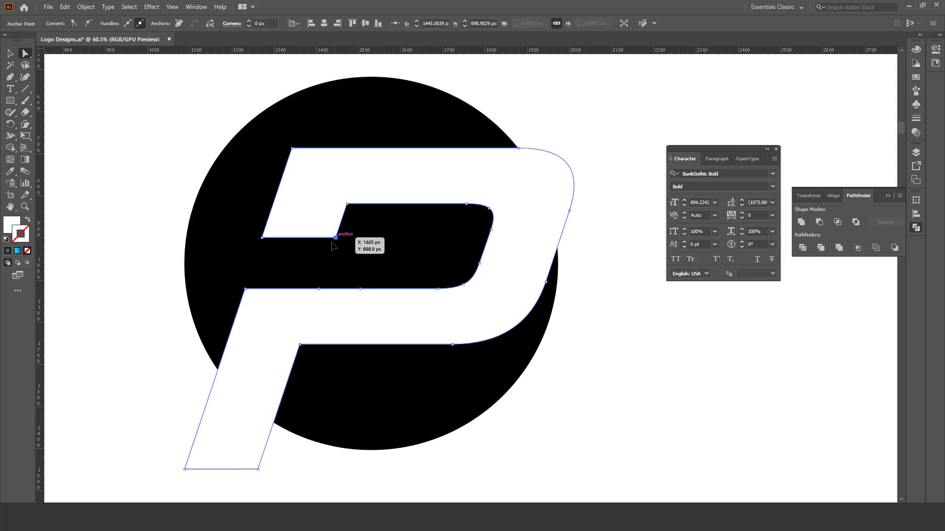
left_click_drag(332, 244, 329, 259)
scroll(310, 251, "down", 2)
key("v")
key("ctrl+shift+a")
key("z")
mouse_move(343, 214)
left_mouse_down()
mouse_move(379, 258)
mouse_move(330, 259)
left_mouse_up()
key("a")
scroll(328, 238, "down", 4)
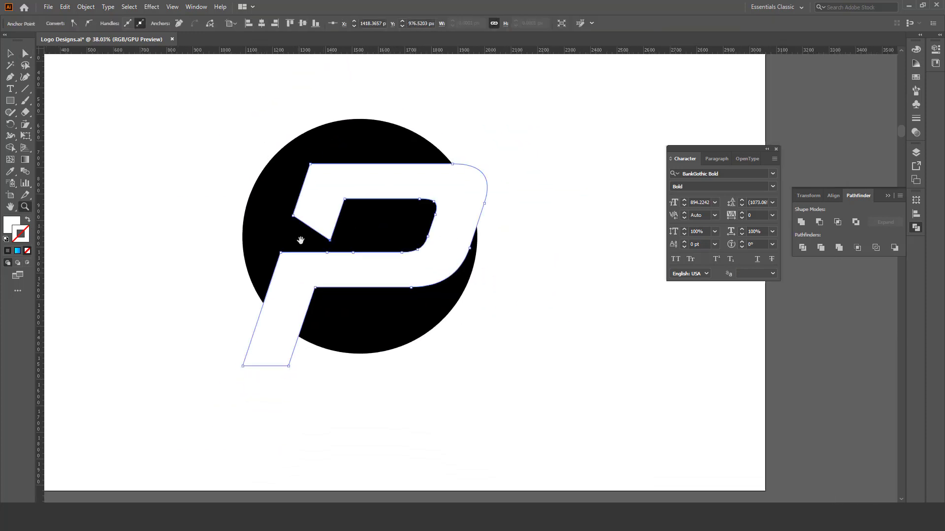
key("ctrl+shift+a")
key("z")
key("ctrl+shift+a")
scroll(384, 317, "down", 1)
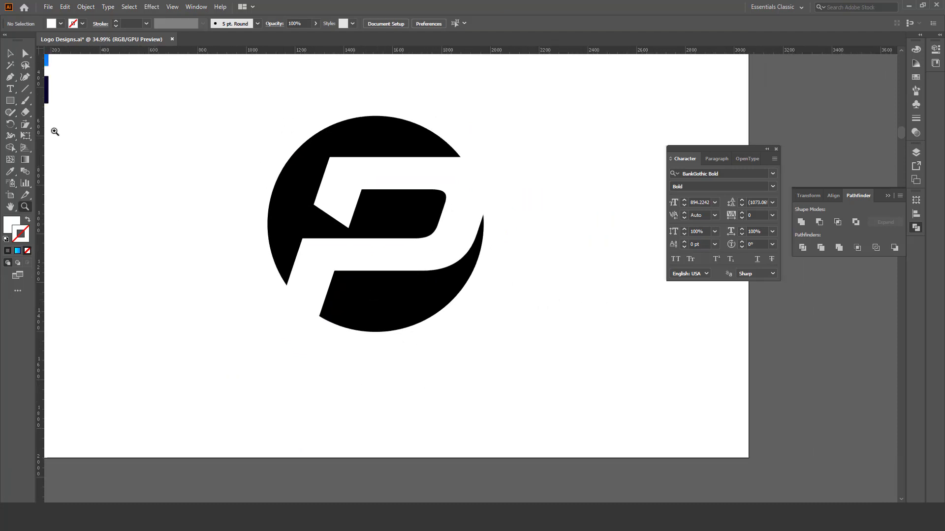
- Select the Pen tool, restore default colours, swap fill and stroke, and set stroke to None
left_click(14, 78)
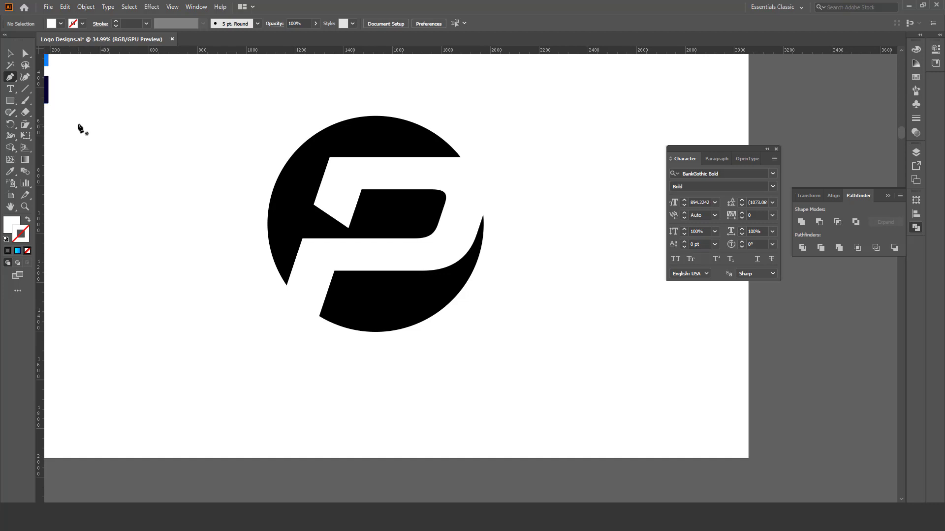
key("d")
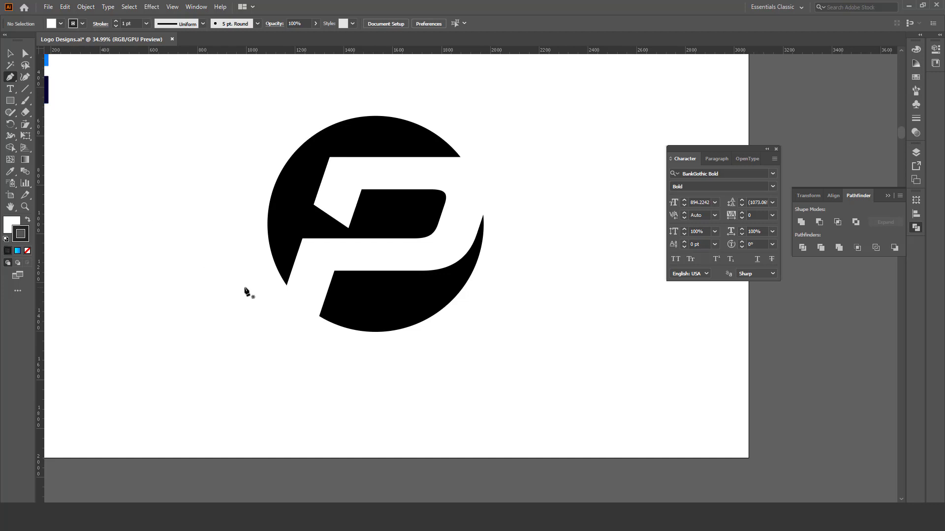
left_click(28, 220)
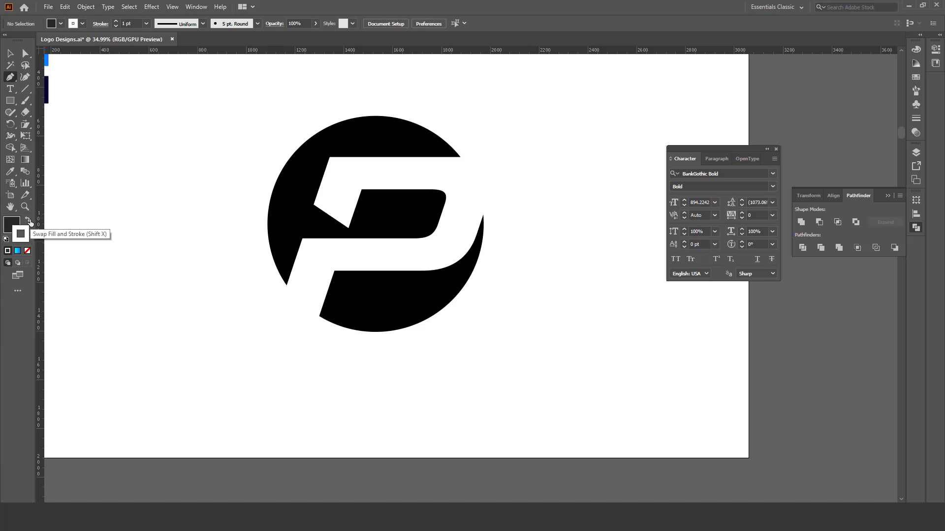
left_click(27, 250)
left_click(12, 227)
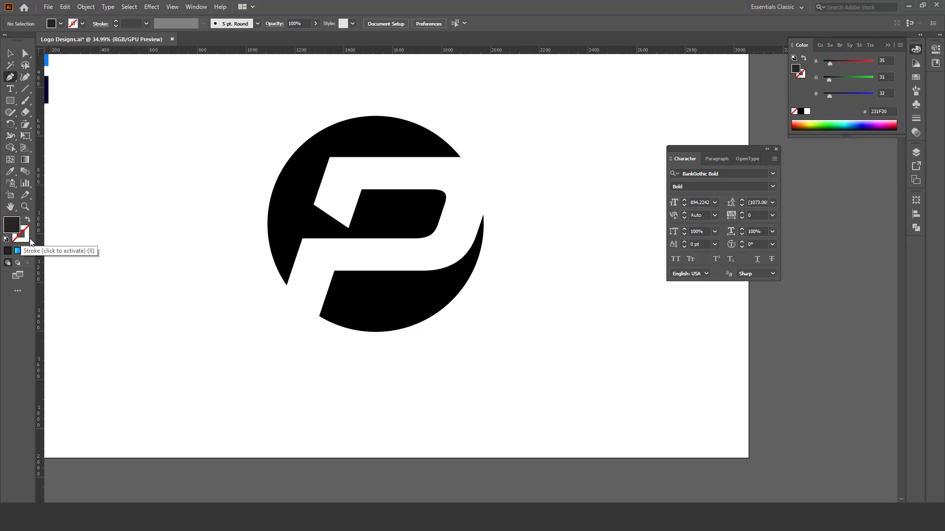
- Draw a closed triangle with the Pen tool below the circle's lower left
left_click(352, 302)
left_click(301, 355)
left_click(318, 291)
left_click(353, 303)
key("ctrl+shift+a")
scroll(347, 319, "up", 2)
- Send the triangle behind the circle with Arrange > Send to Back
left_click(338, 306)
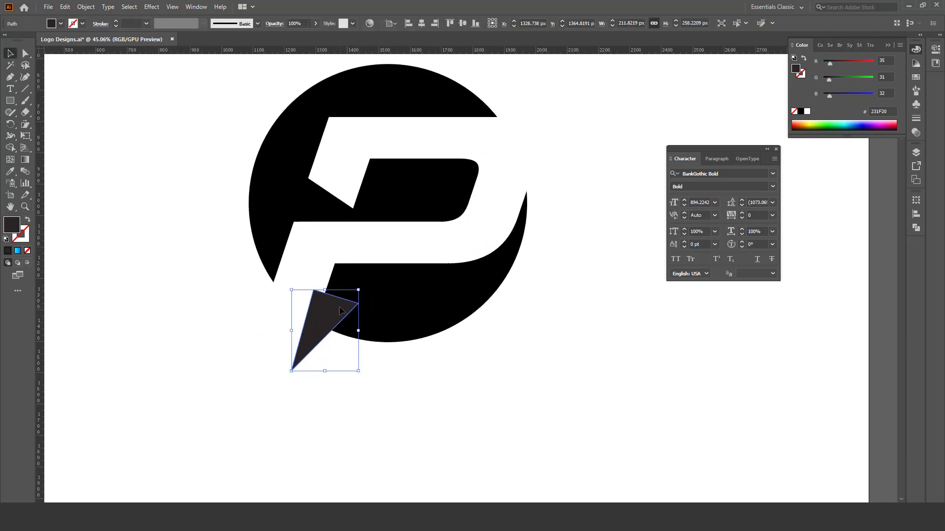
right_click(340, 307)
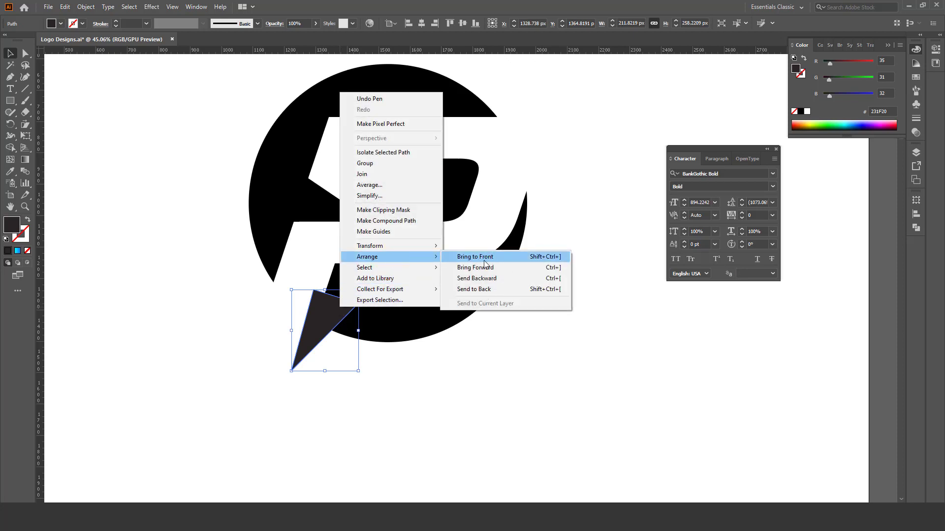
left_click(486, 291)
- Move the triangle up so it tucks under the circle's lower-left edge
key("ctrl+shift+a")
key("z")
scroll(329, 348, "up", 1)
key("v")
left_click(320, 359)
left_click_drag(320, 350, 326, 339)
key("ctrl+shift+a")
key("z")
scroll(327, 344, "down", 2)
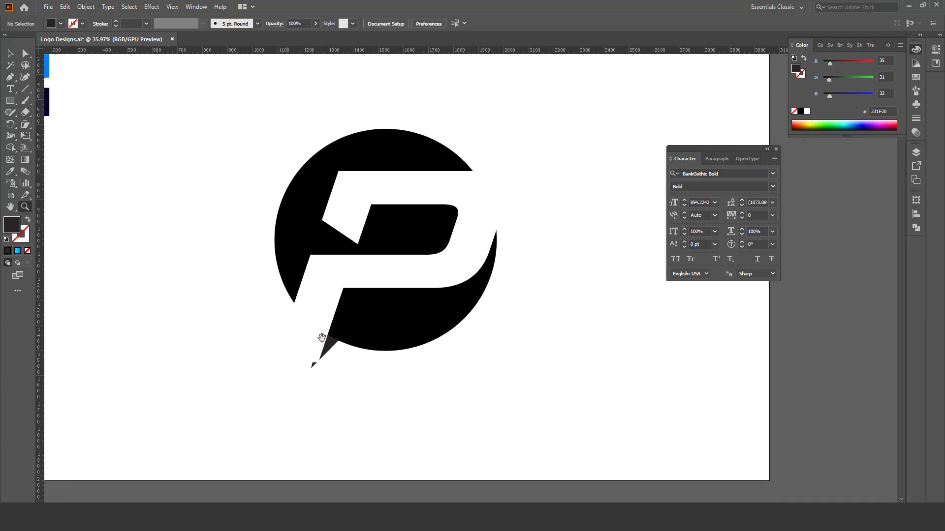
scroll(320, 338, "up", 2)
key("v")
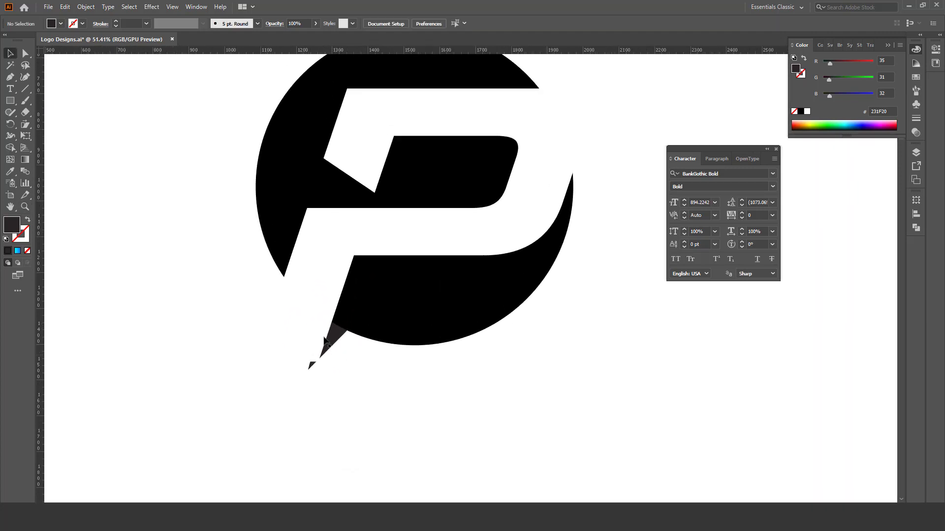
- With Direct Selection, drag the P's two bottom corners down and left
left_click(323, 342)
left_click(25, 53)
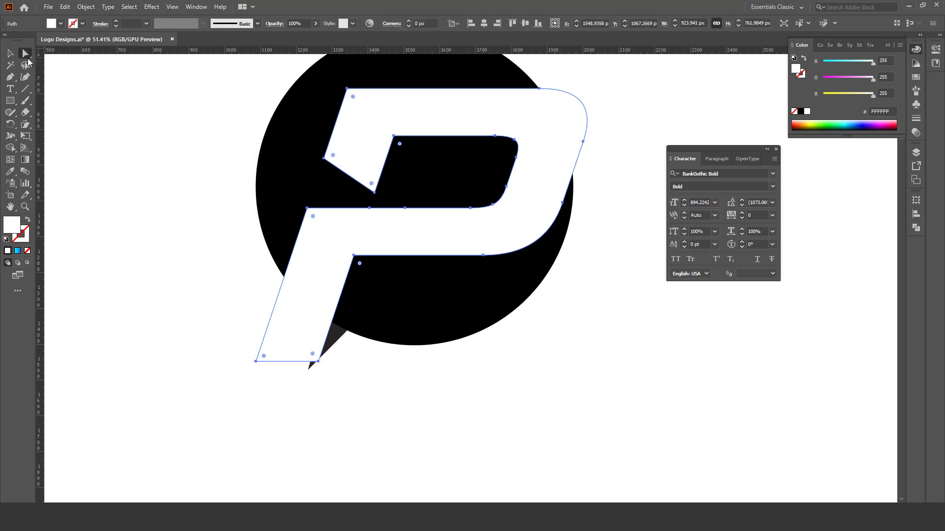
left_click(256, 361)
left_click(318, 360, "shift")
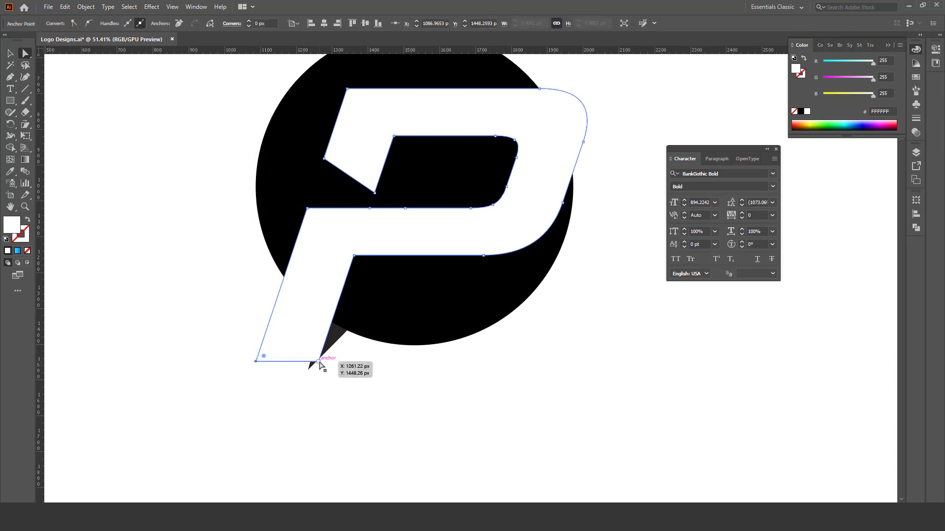
left_click_drag(317, 361, 311, 388)
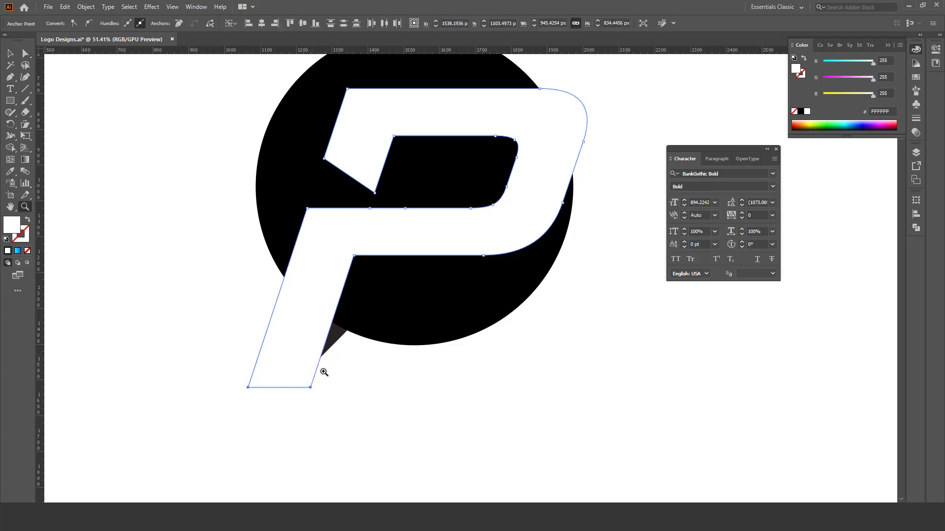
left_click(331, 385)
scroll(348, 352, "up", 1)
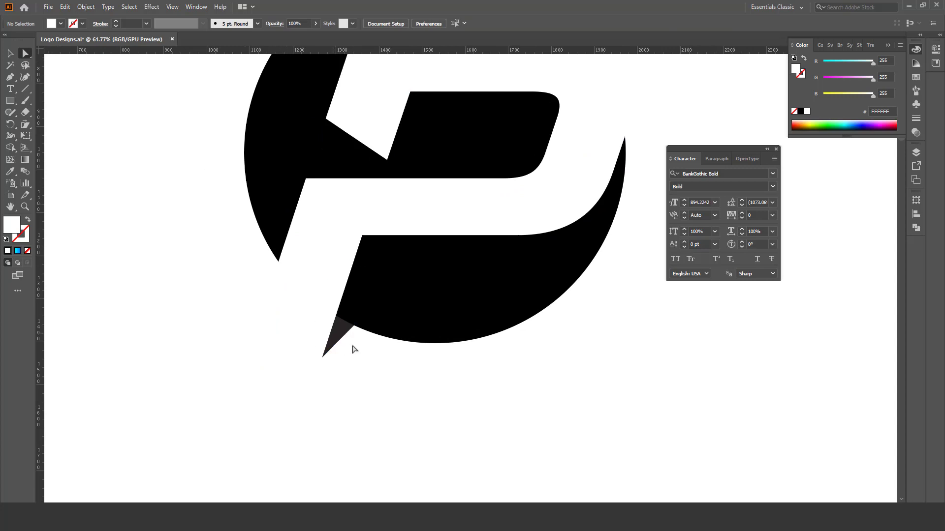
- Pull the dark triangle's corner down into a long pointed tail, zooming in to check it
left_click(350, 336)
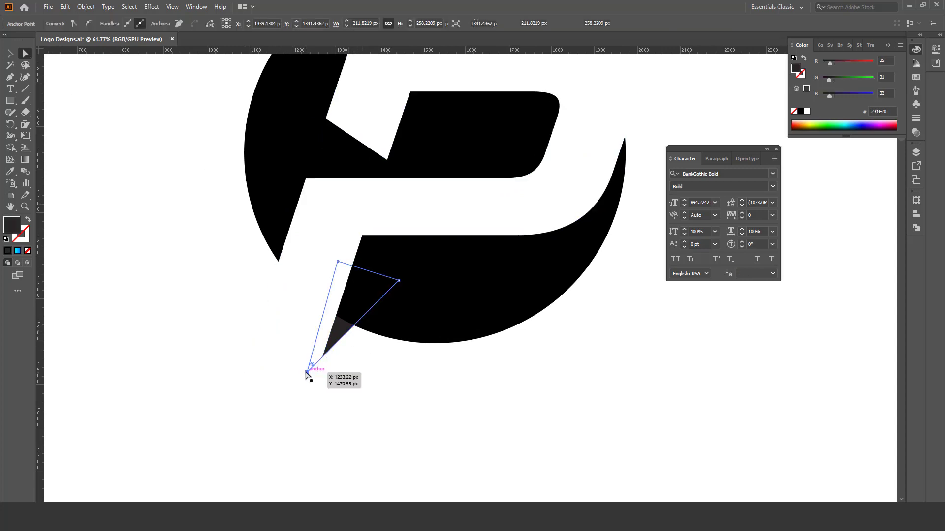
mouse_move(307, 375)
left_mouse_down()
mouse_move(310, 398)
mouse_move(258, 333)
mouse_move(329, 377)
mouse_move(356, 365)
mouse_move(354, 380)
left_mouse_up()
left_click(363, 396)
key("z")
left_click(320, 358, "ctrl")
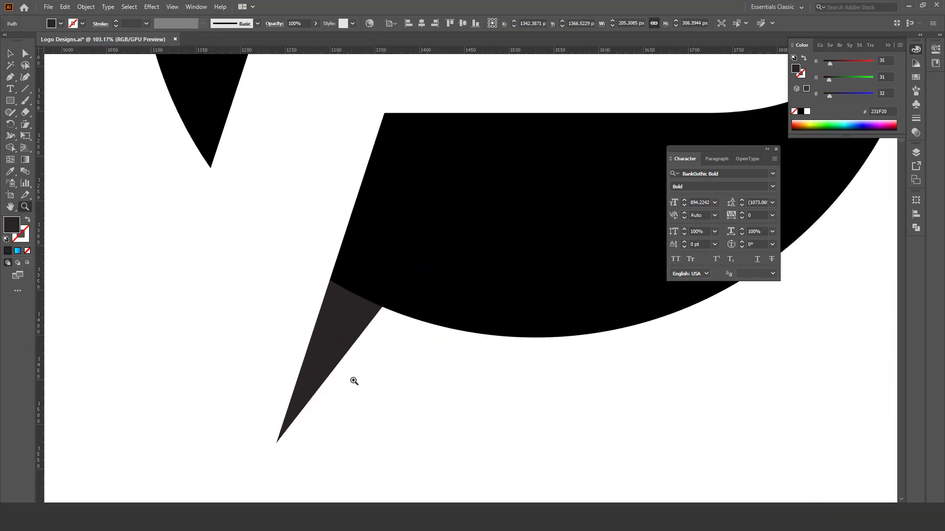
left_click_drag(354, 382, 329, 338)
key("v")
key("v")
scroll(348, 321, "down", 5)
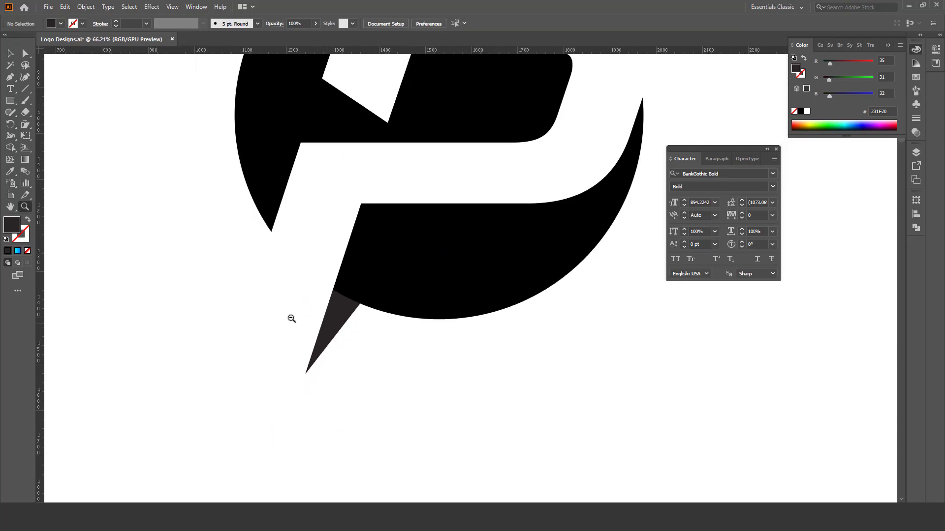
scroll(341, 326, "up", 1)
left_click(318, 347)
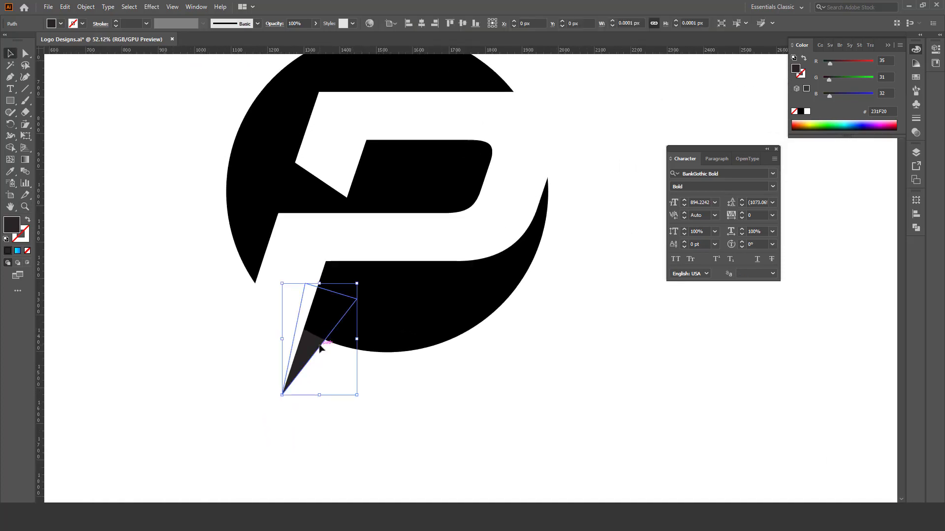
scroll(311, 343, "down", 2)
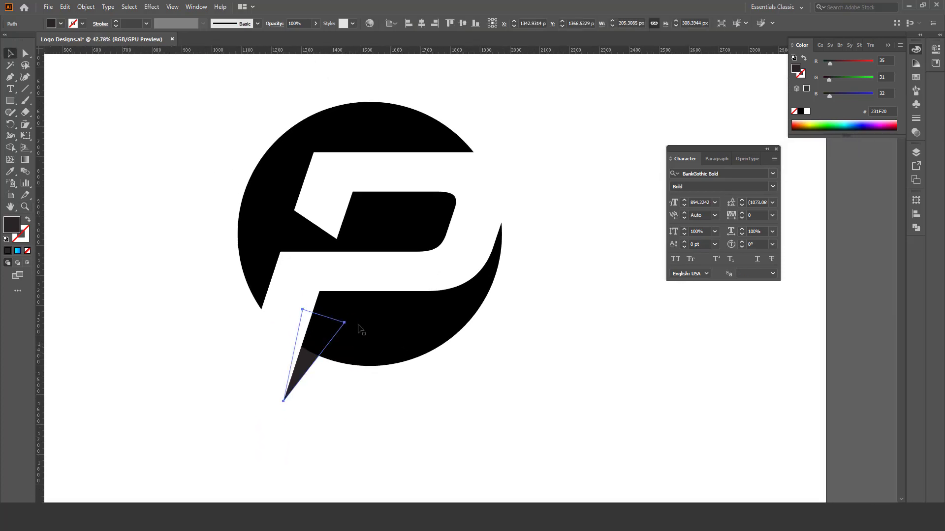
- Unite the circle and the tail into one shape with Pathfinder
key("v")
left_click(498, 205)
left_click(561, 107)
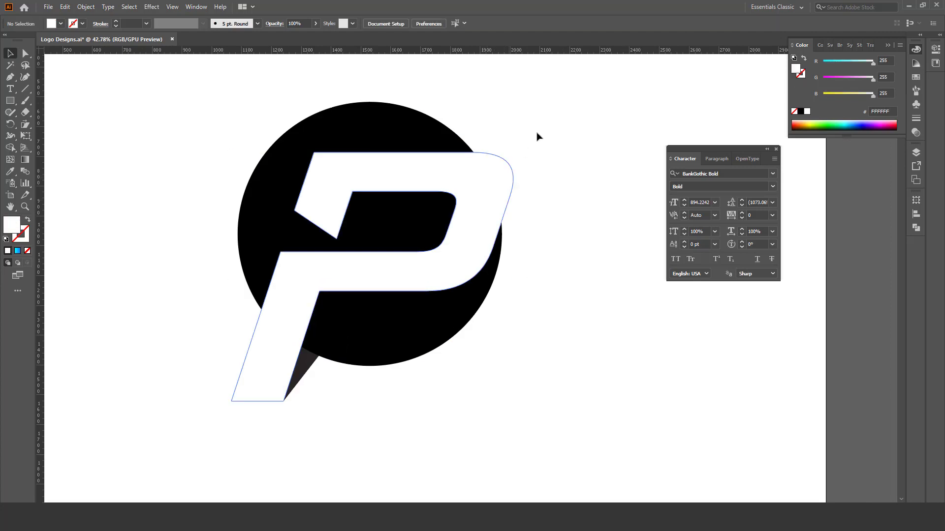
left_click_drag(542, 109, 235, 435)
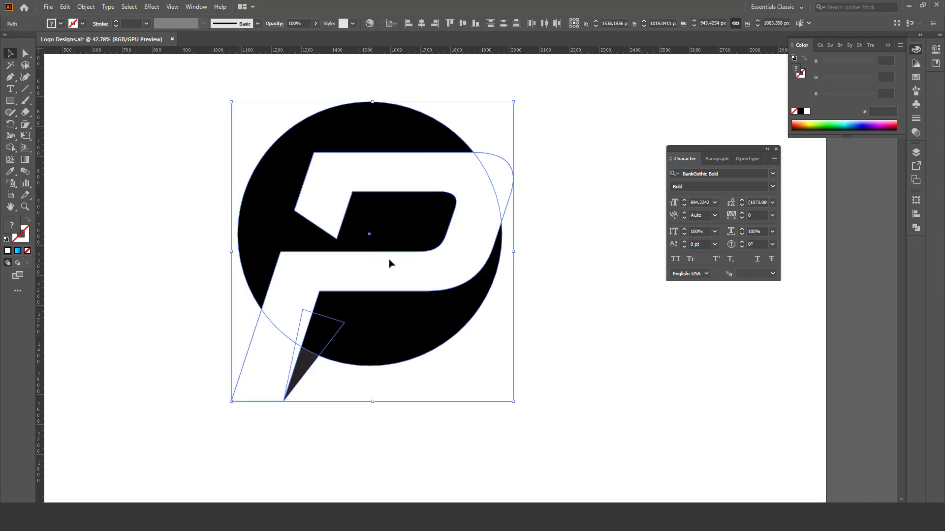
left_click(502, 179, "shift")
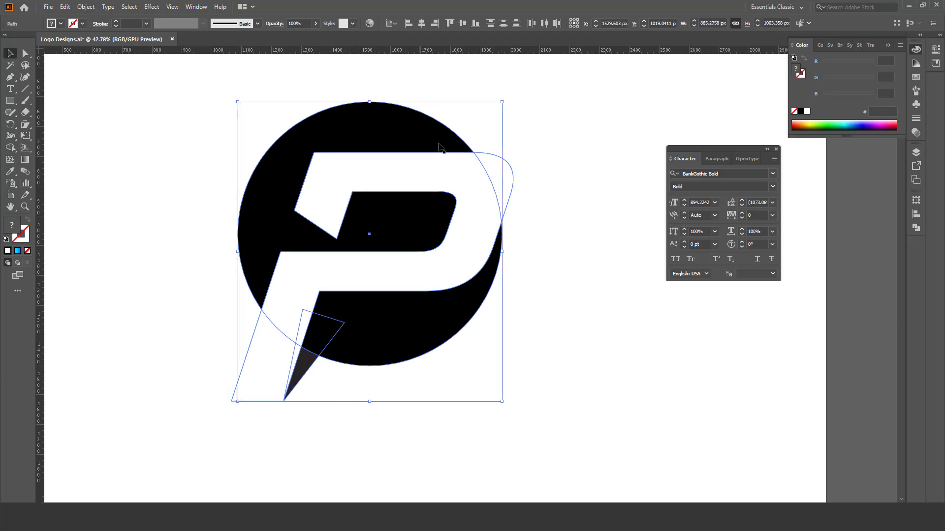
left_click(195, 7)
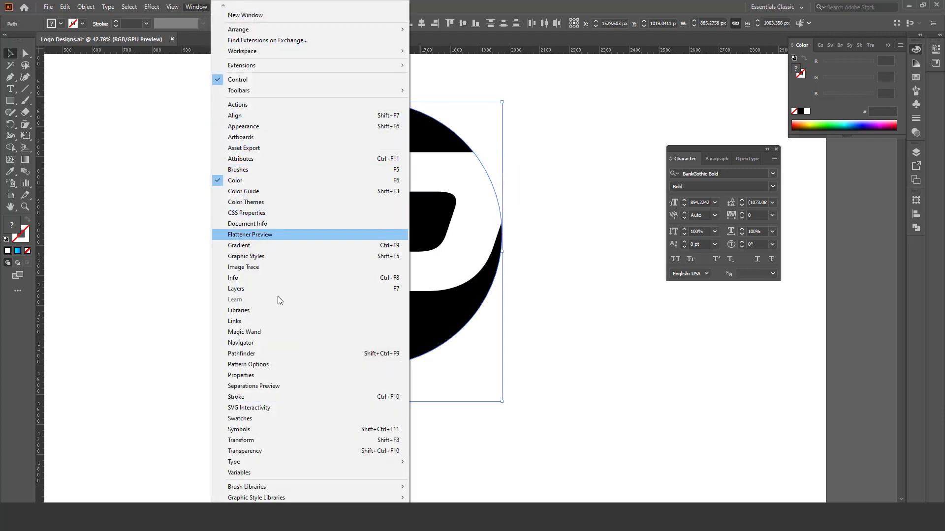
left_click(264, 354)
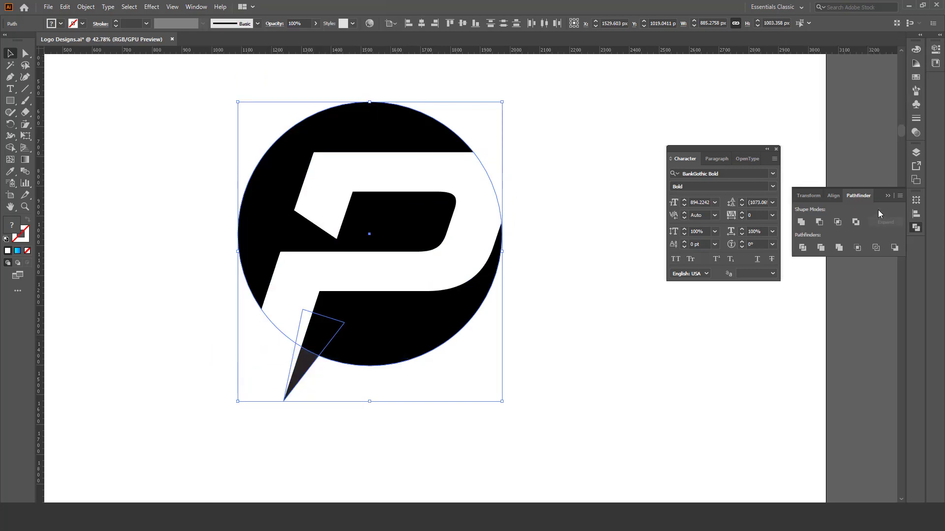
left_click(802, 223)
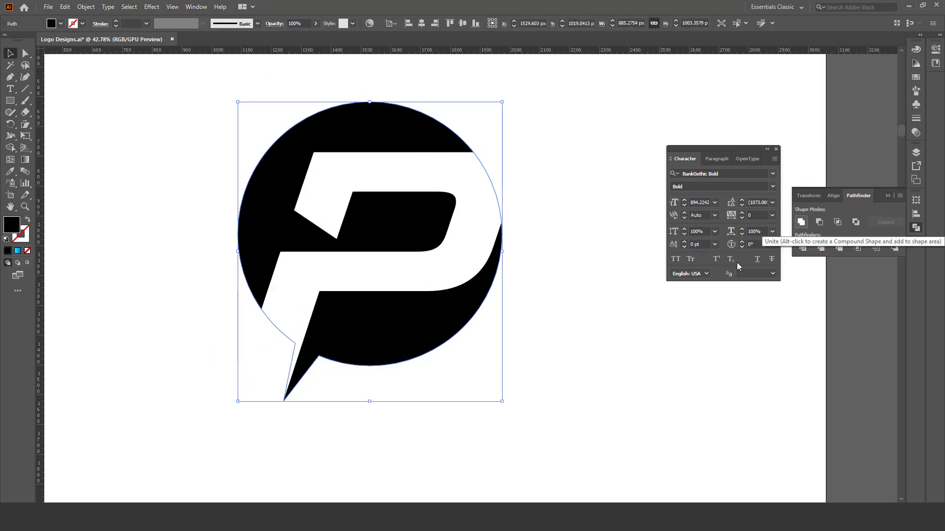
- Cut the P out of the merged shape with Minus Front, then zoom out
left_click(514, 322)
left_click(467, 253)
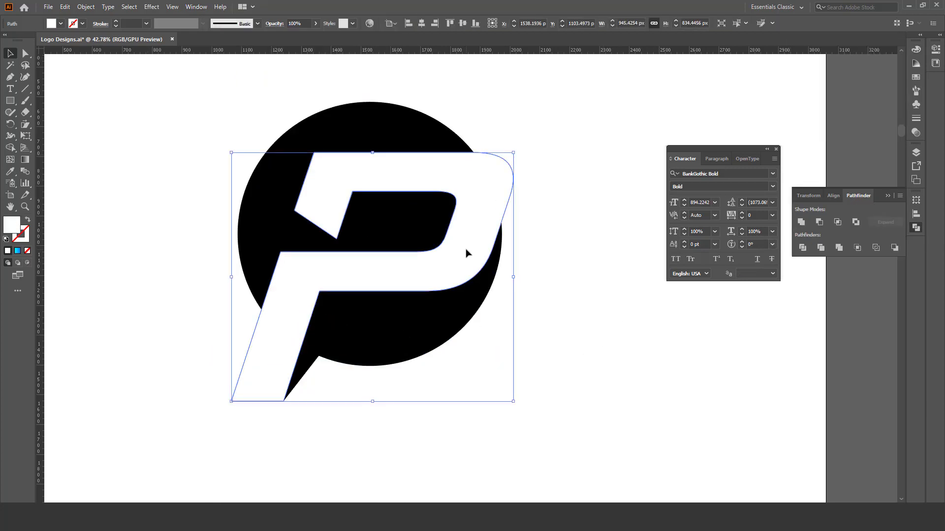
left_click_drag(552, 95, 257, 405)
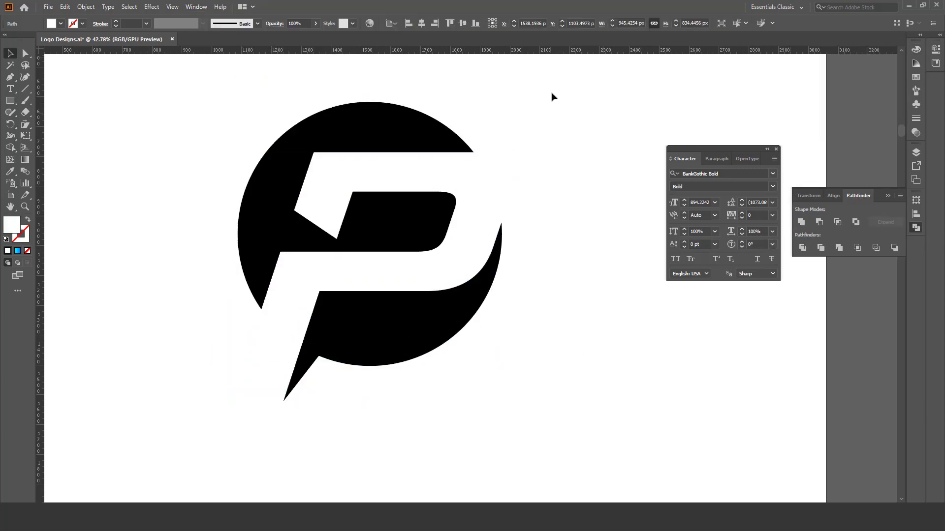
left_click(819, 222)
left_click(568, 314)
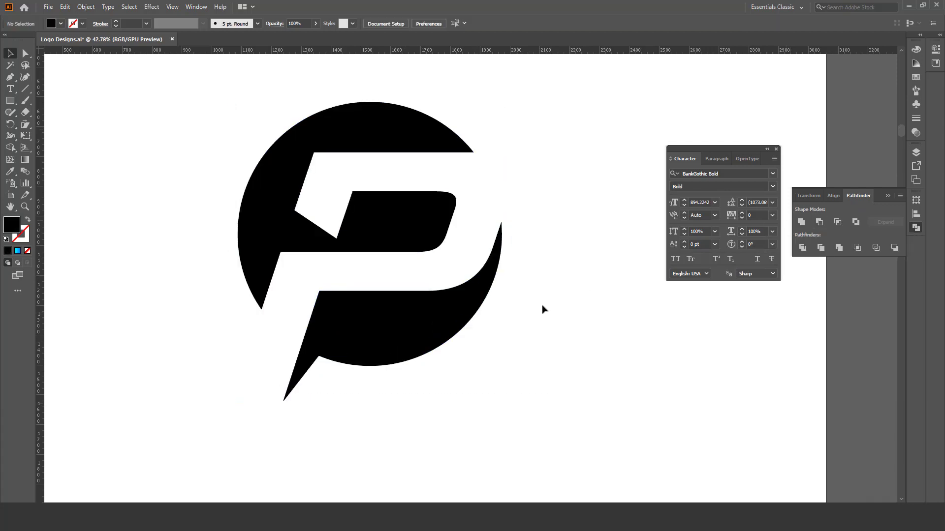
key("z")
left_click(404, 304, "alt")
left_click_drag(404, 304, 438, 232)
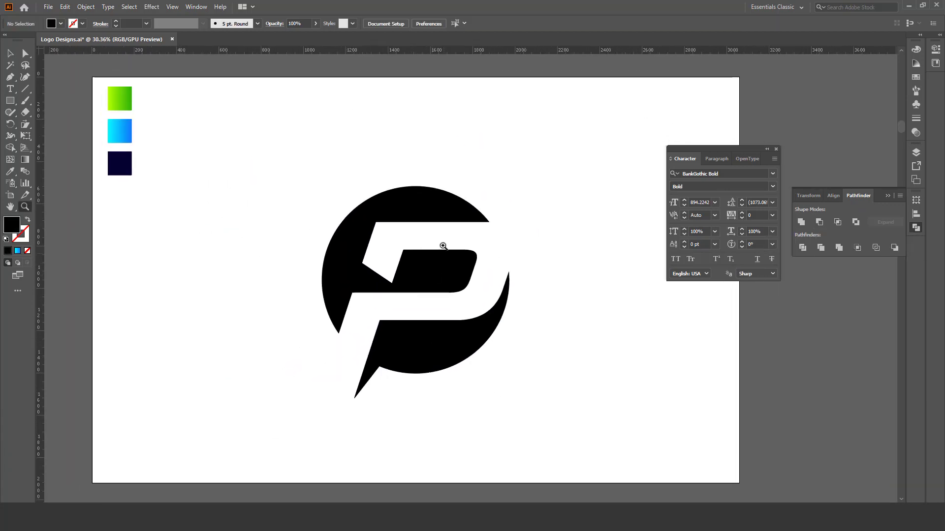
- Ungroup the black logo into separate upper and lower pieces
key("v")
left_click(436, 214)
right_click(436, 213)
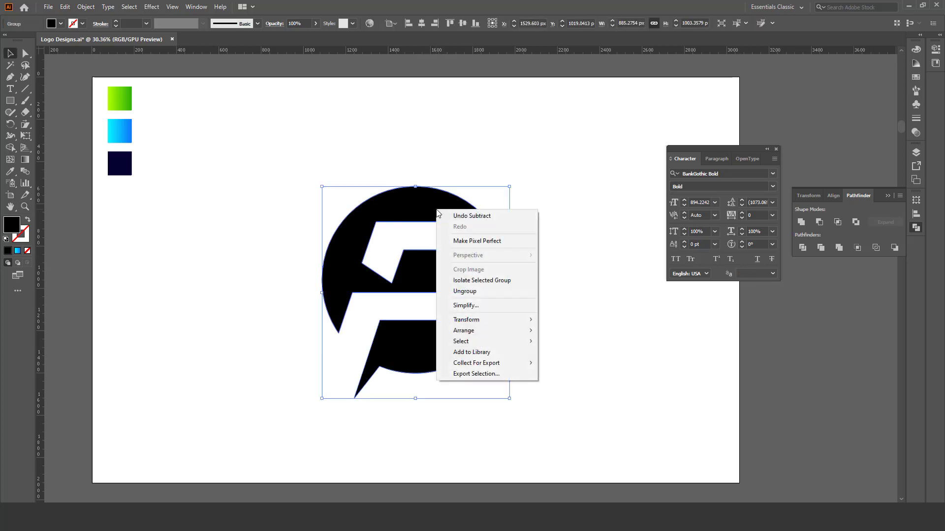
left_click(465, 291)
left_click(559, 270)
- Eyedropper the blue gradient swatch onto the upper and lower pieces
left_click(445, 212)
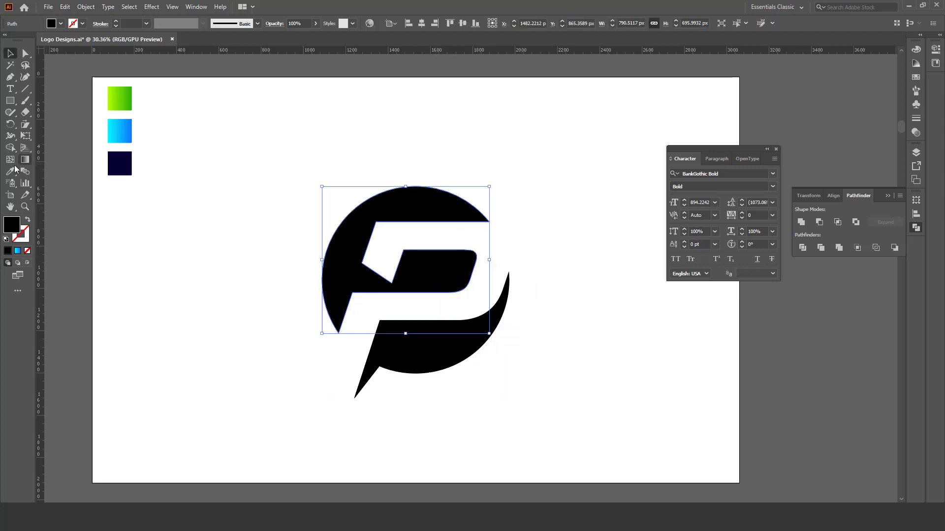
left_click(121, 124)
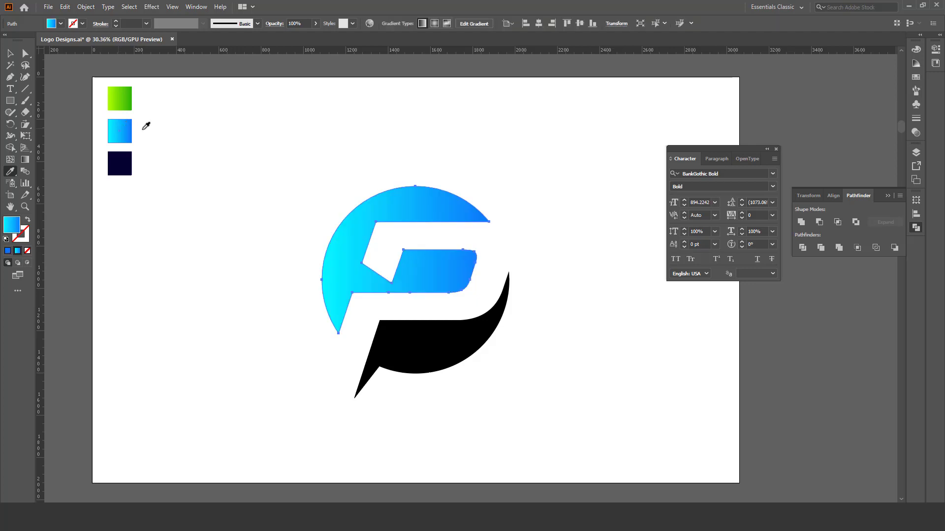
left_click(427, 249)
left_click(445, 337)
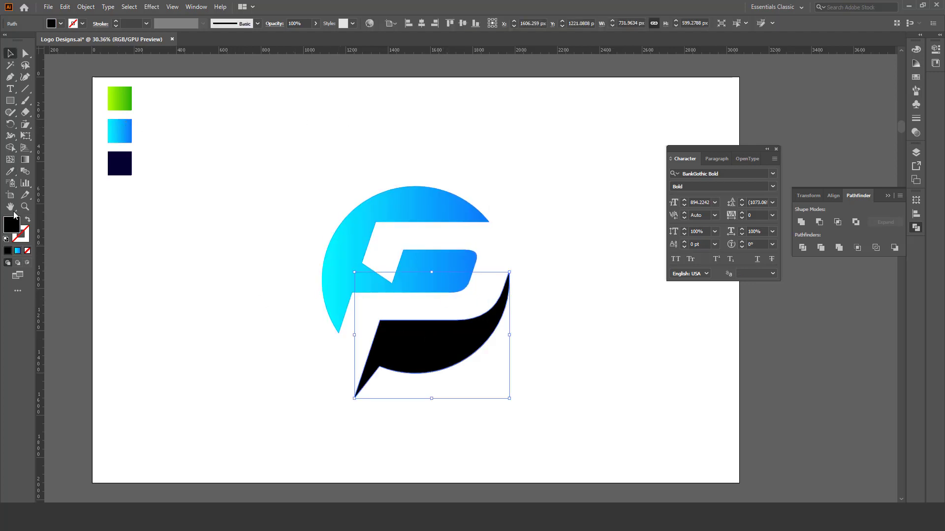
left_click(11, 171)
left_click(120, 130)
left_click(25, 206)
key("ctrl+shift+a")
left_click(348, 235, "alt")
- Fill the upper P piece with the green gradient and the lower tail with blue
key("v")
left_click(404, 270)
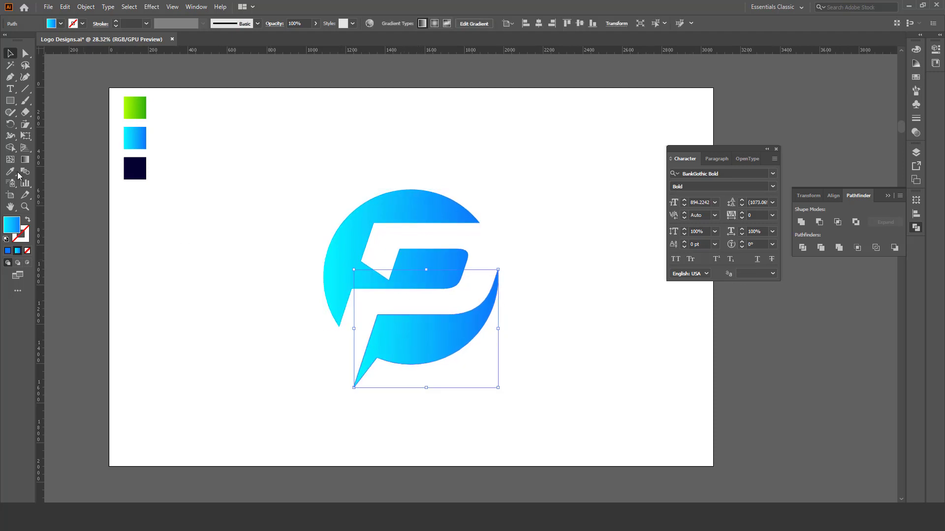
left_click(138, 103)
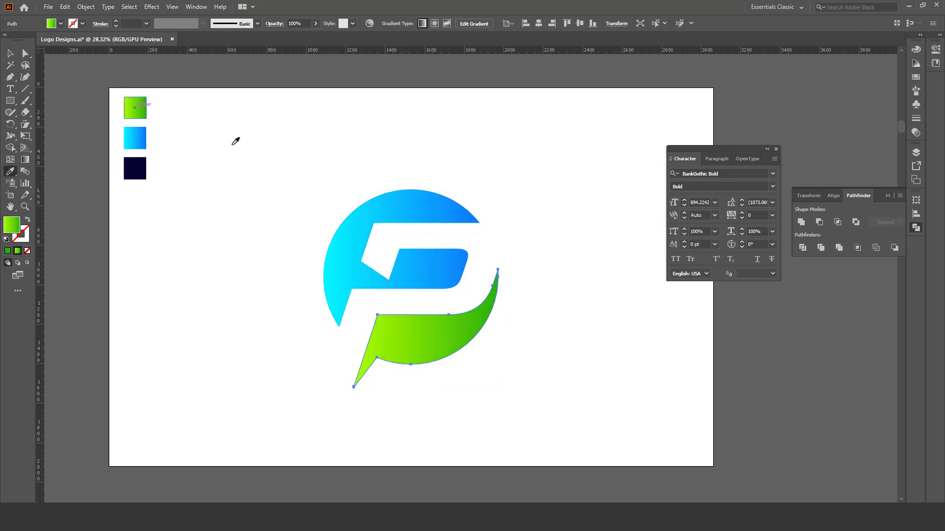
key("v")
left_click(428, 219)
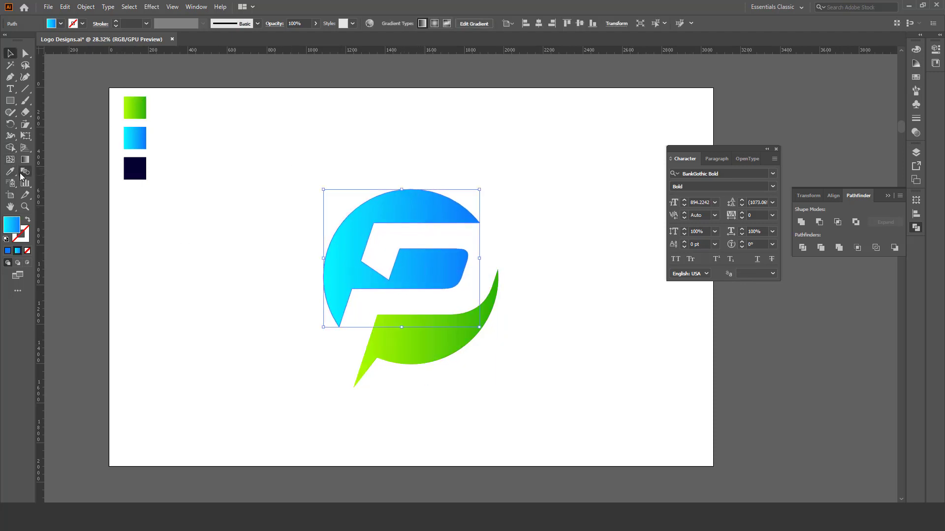
left_click(133, 107)
key("v")
left_click(415, 345)
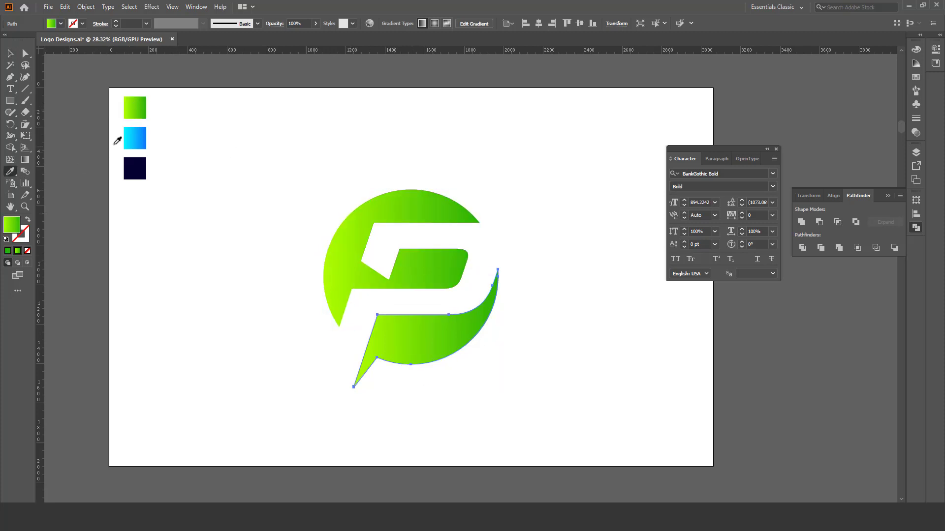
left_click(125, 140)
key("v")
left_click(291, 255)
scroll(288, 280, "down", 2)
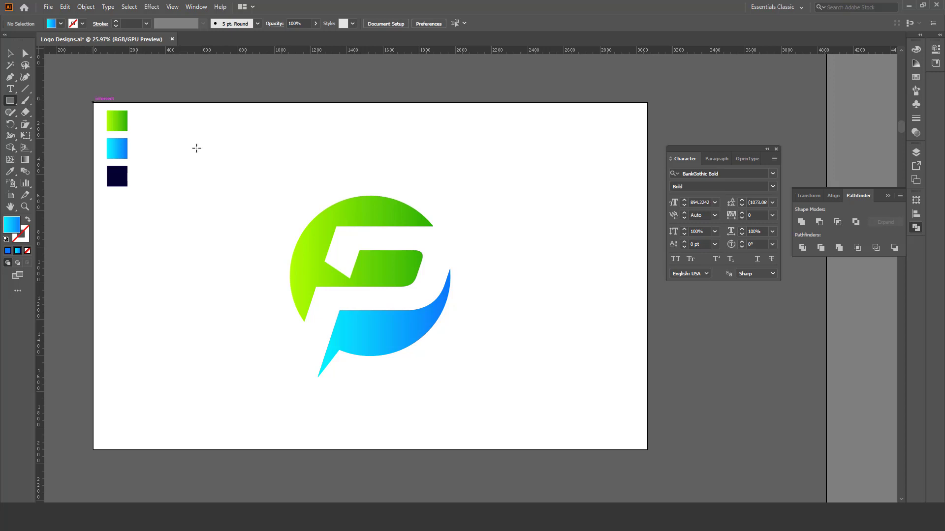
- Draw a rectangle covering the whole artboard and send it behind the logo
left_click_drag(94, 102, 647, 450)
key("v")
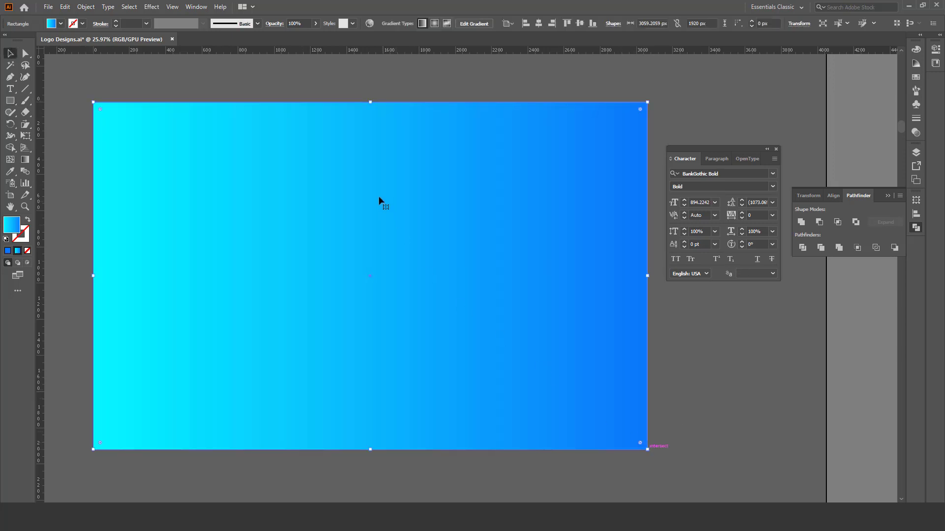
right_click(379, 198)
mouse_move(406, 362)
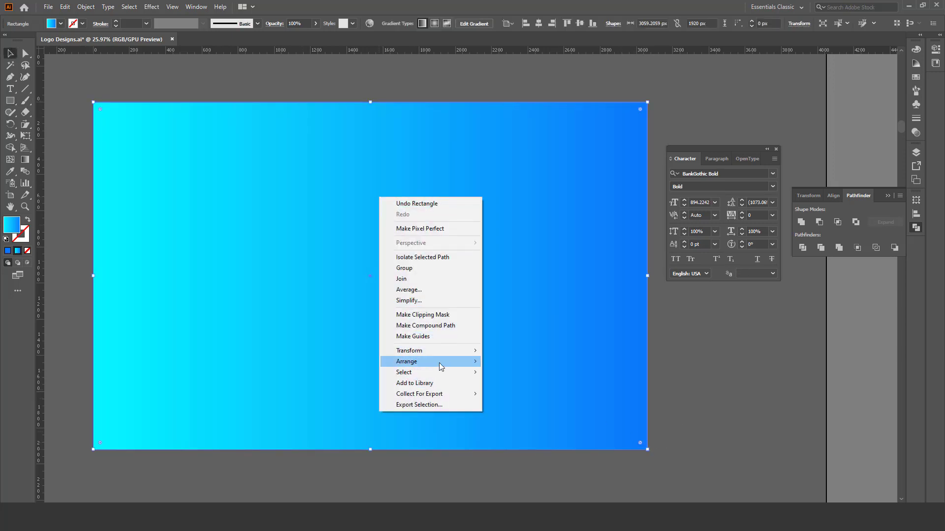
left_click(517, 395)
- Fill the background rectangle with the dark navy swatch and frame the artboard
left_click(12, 172)
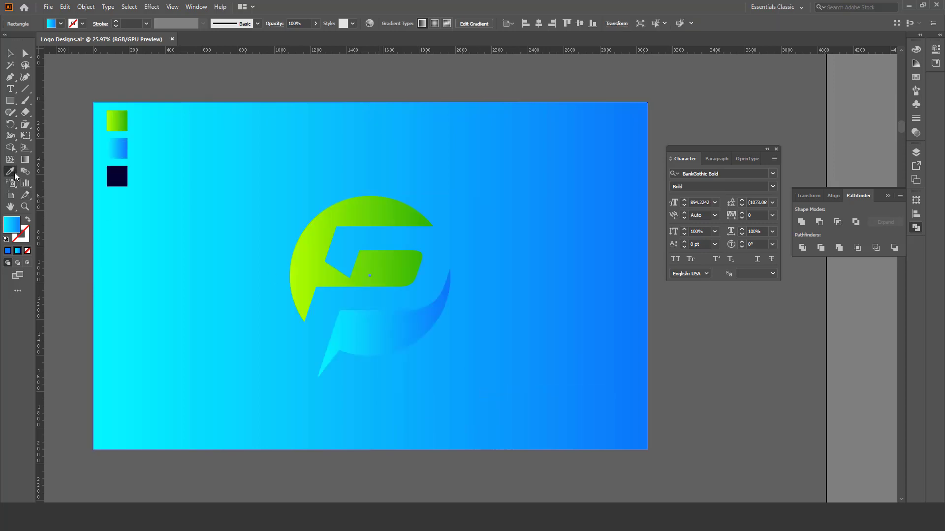
left_click(116, 172)
key("v")
left_click(185, 74)
key("z")
mouse_move(165, 148)
left_mouse_down()
mouse_move(190, 170)
mouse_move(216, 169)
left_mouse_up()
left_click_drag(711, 146, 760, 124)
left_click_drag(365, 287, 389, 314)
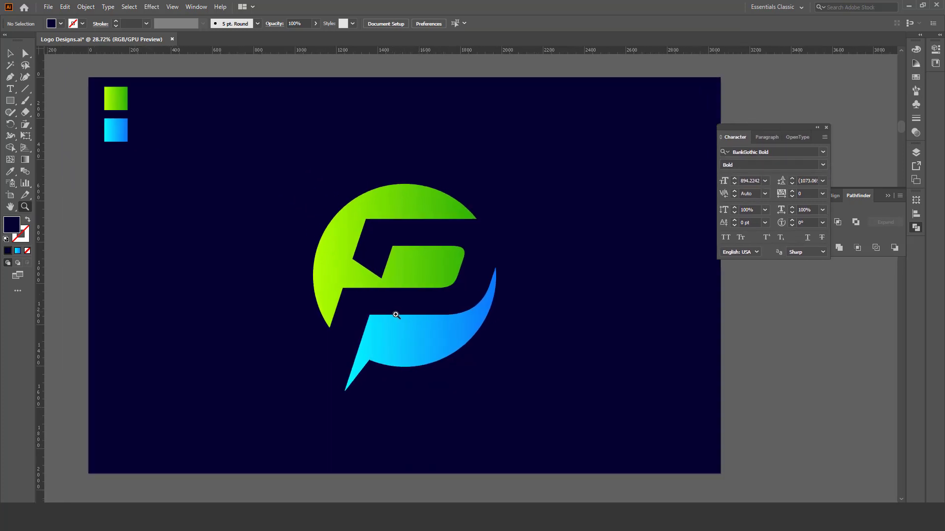
left_click_drag(390, 314, 442, 319)
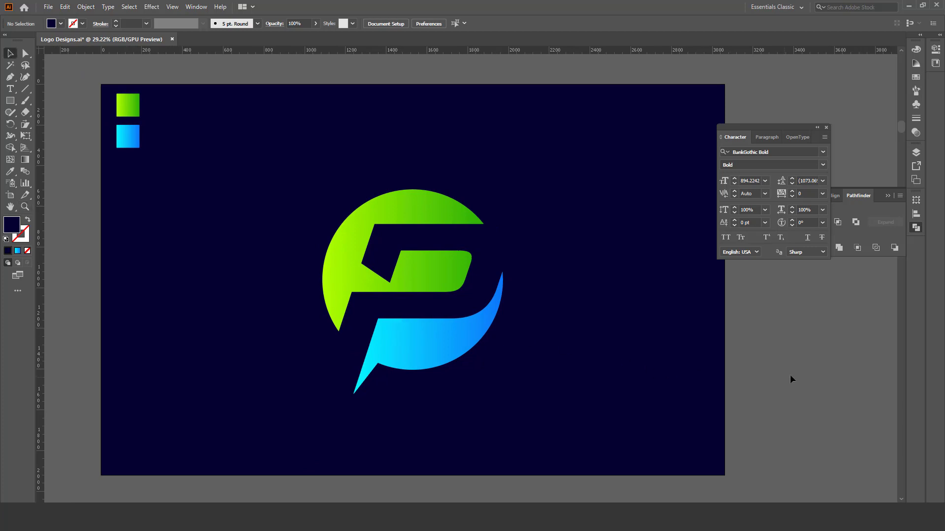